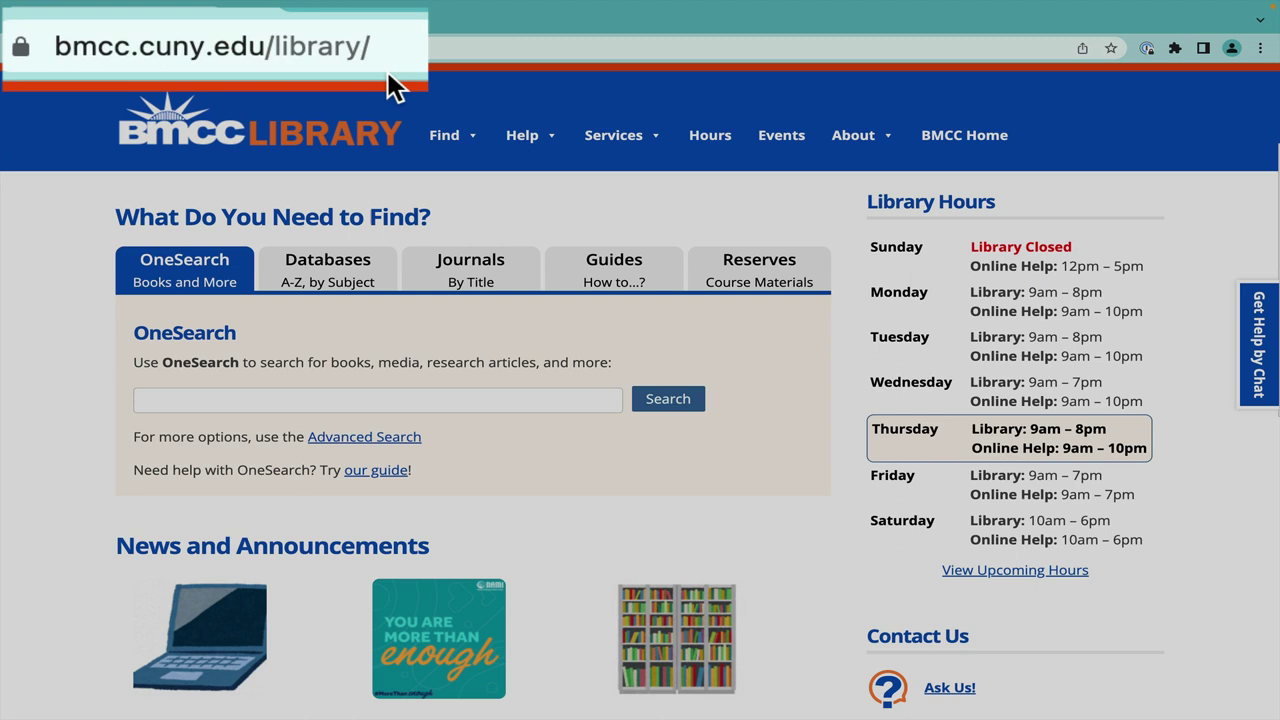
- Open Gale Ebooks from the library's eBook Collections database list and submit the CUNY login
{"action": "left_click", "coordinate": [310, 262]}
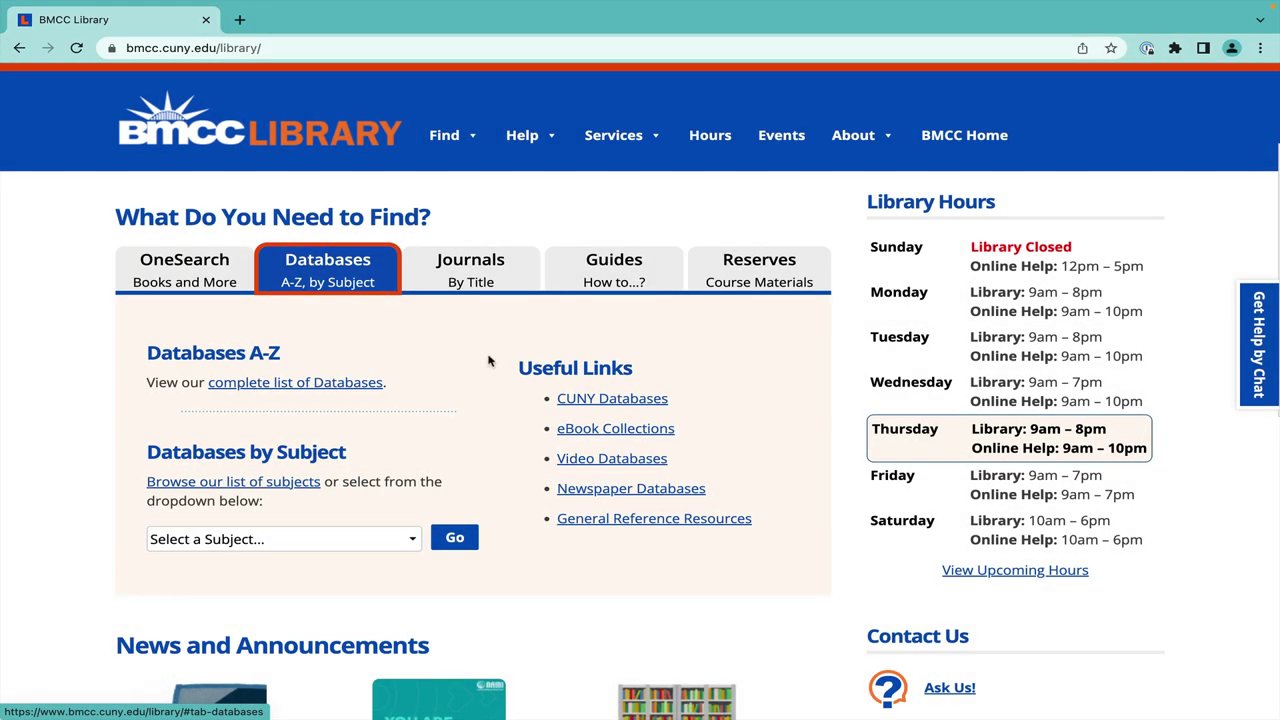
{"action": "left_click", "coordinate": [594, 430]}
{"action": "scroll", "coordinate": [594, 436], "scroll_direction": "down", "scroll_amount": 2}
{"action": "scroll", "coordinate": [594, 436], "scroll_direction": "down", "scroll_amount": 1}
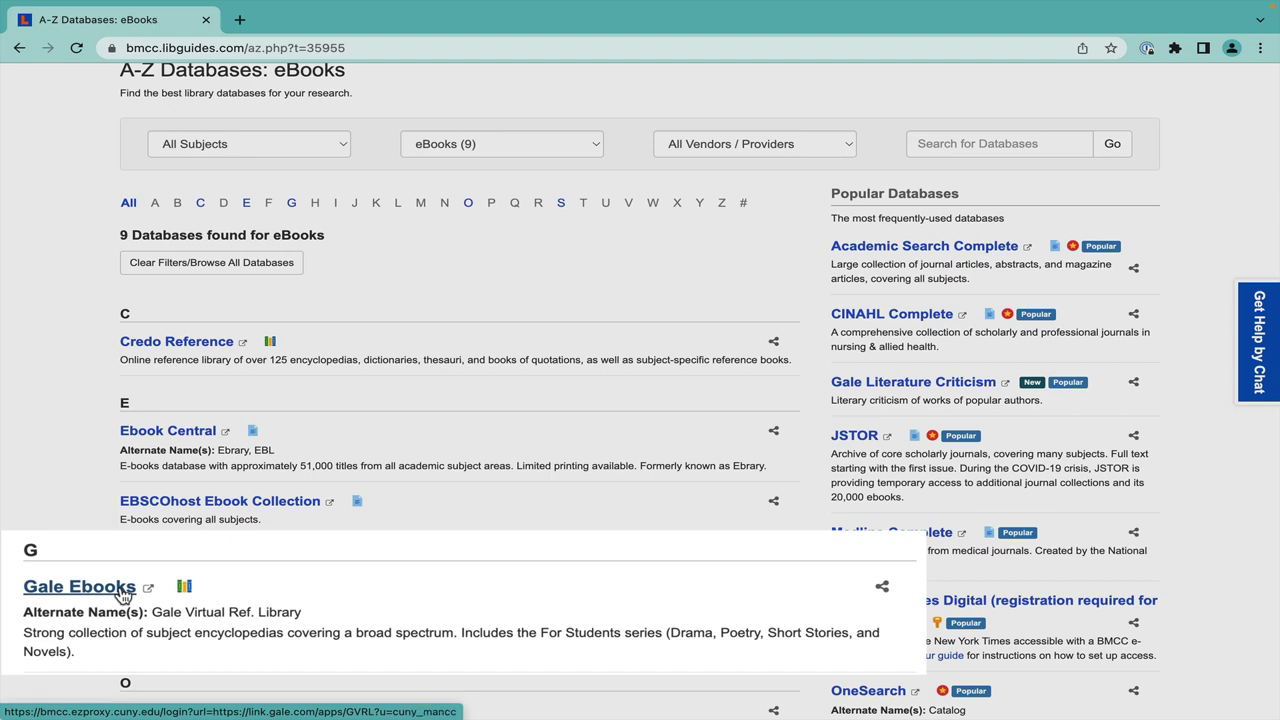
{"action": "left_click", "coordinate": [121, 594]}
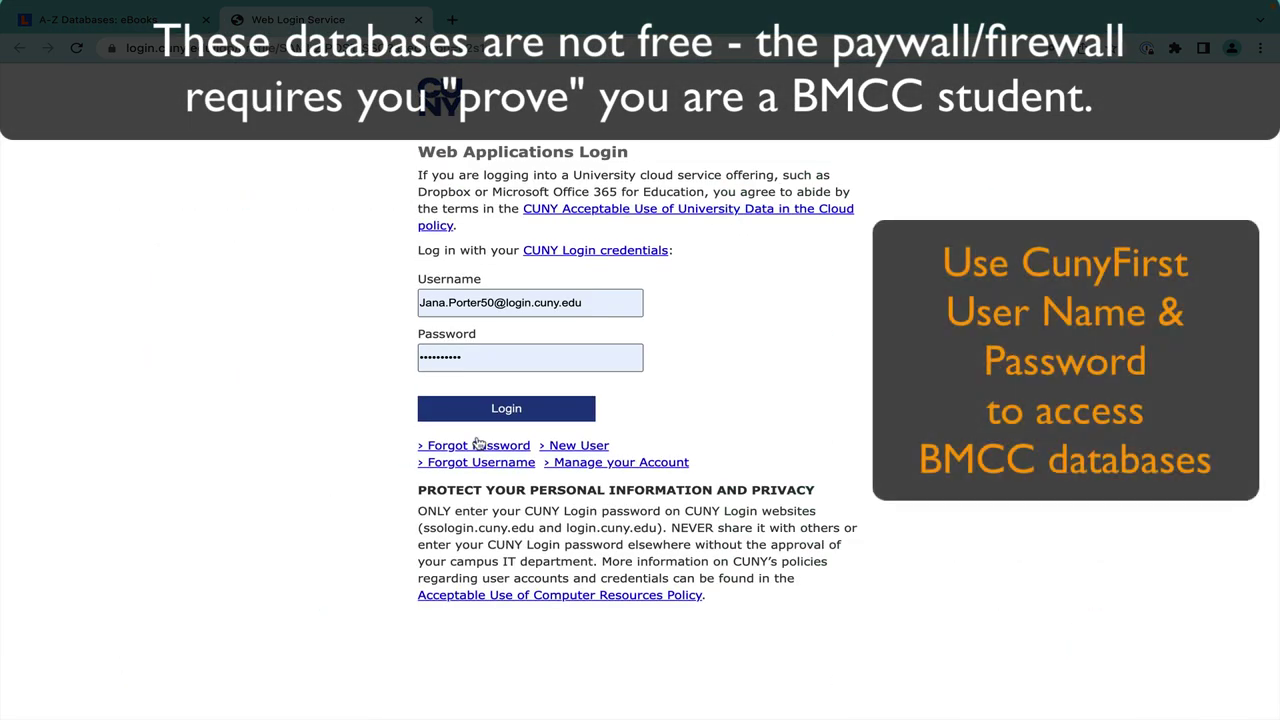
{"action": "left_click", "coordinate": [503, 410]}
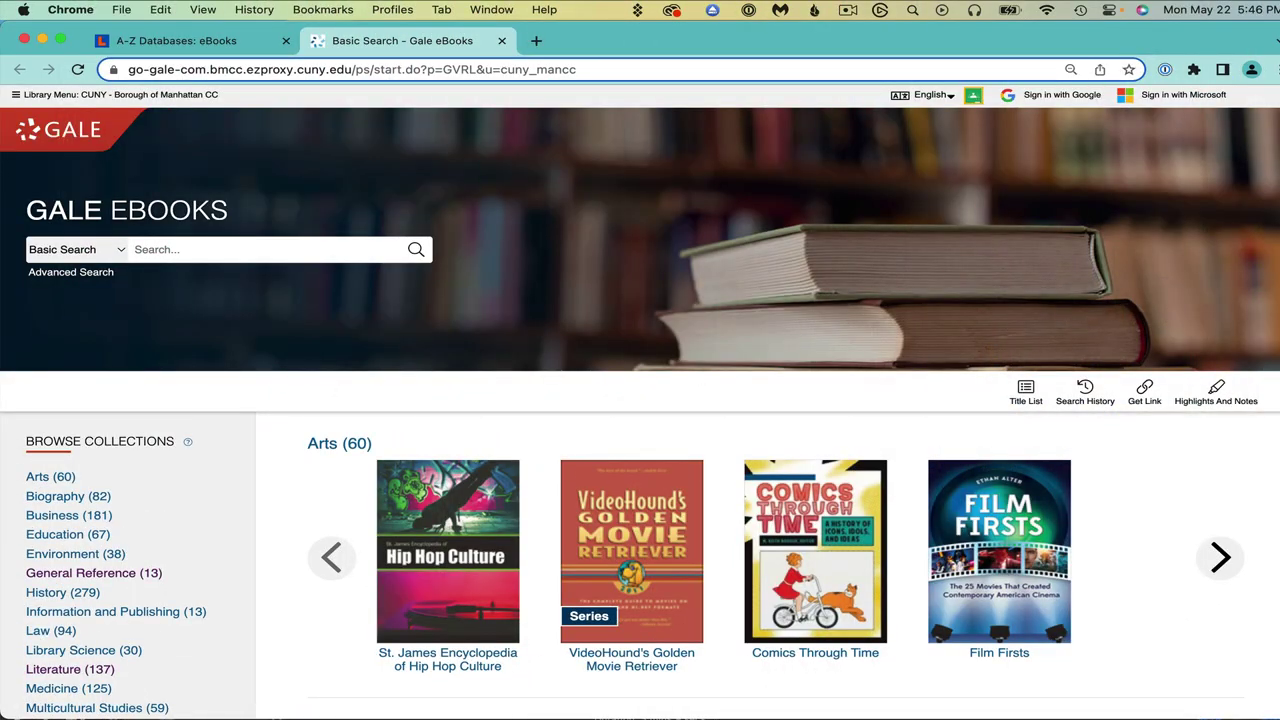
- Browse the collections list and choose the Literature (137) collection to search for scarlet letter
{"action": "scroll", "coordinate": [640, 400], "scroll_direction": "down", "scroll_amount": 3}
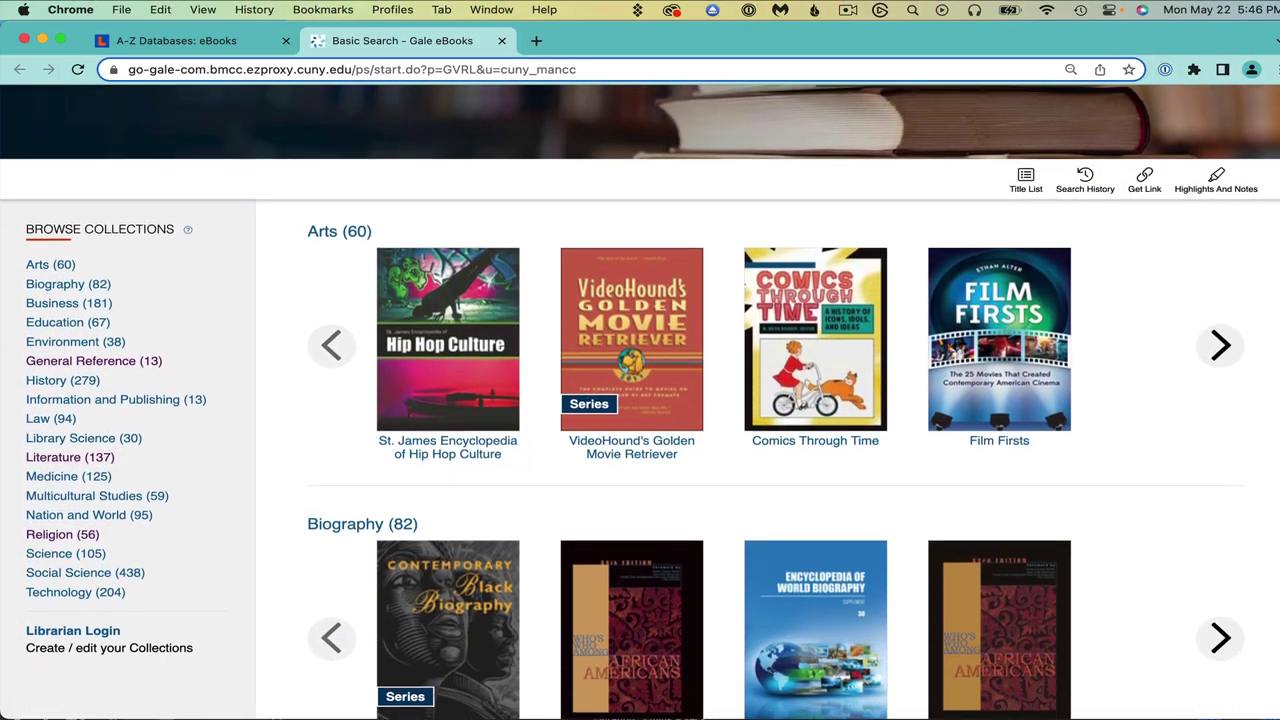
{"action": "scroll", "coordinate": [640, 400], "scroll_direction": "down", "scroll_amount": 6}
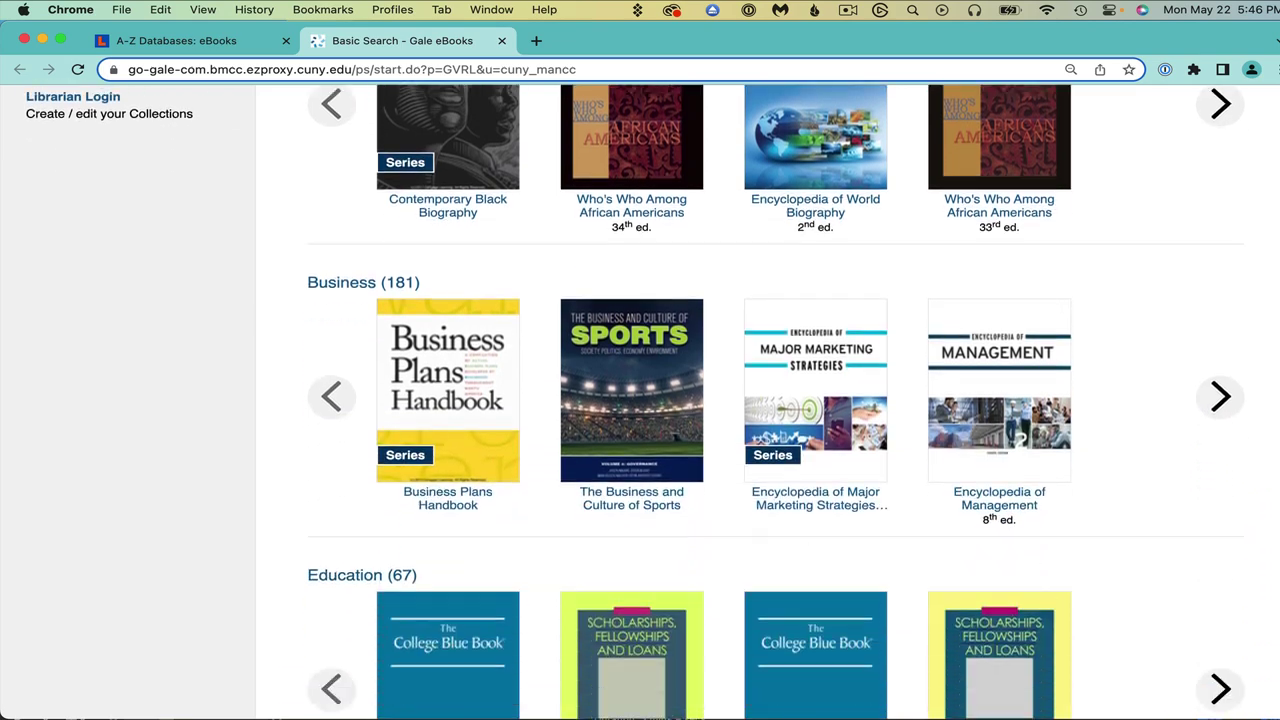
{"action": "scroll", "coordinate": [640, 400], "scroll_direction": "down", "scroll_amount": 6}
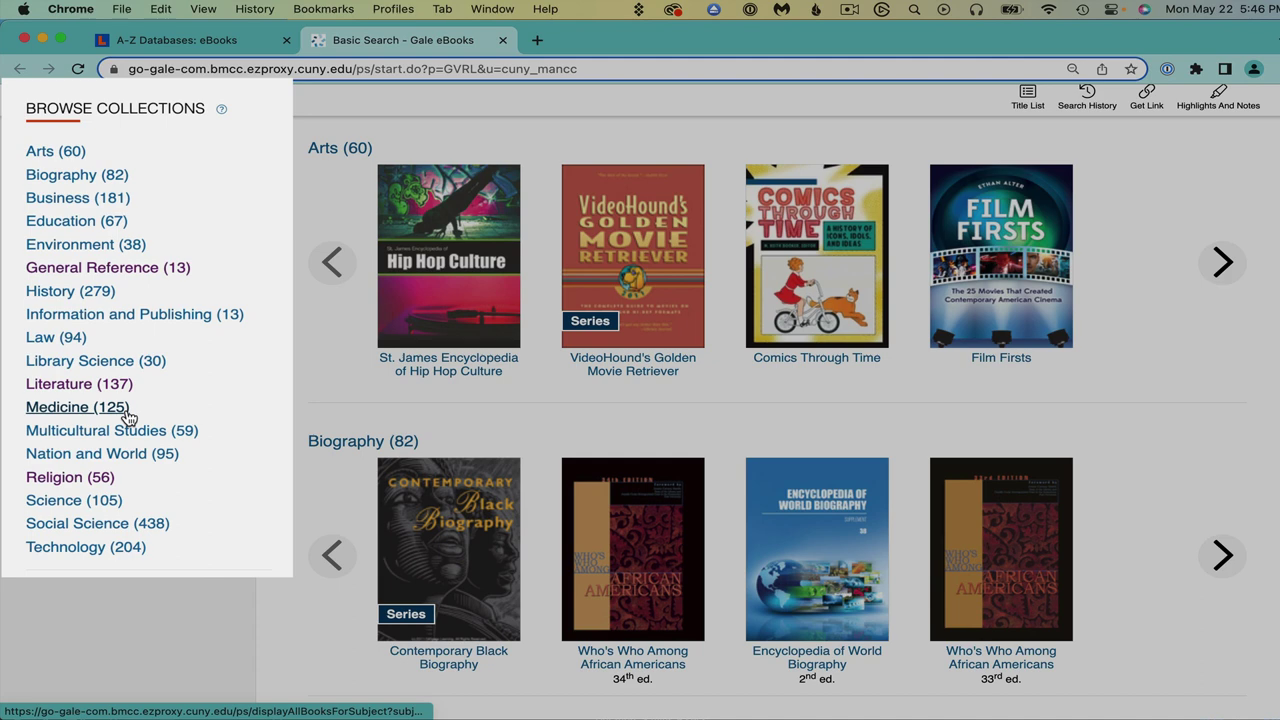
{"action": "scroll", "coordinate": [116, 408], "scroll_direction": "up", "scroll_amount": 1}
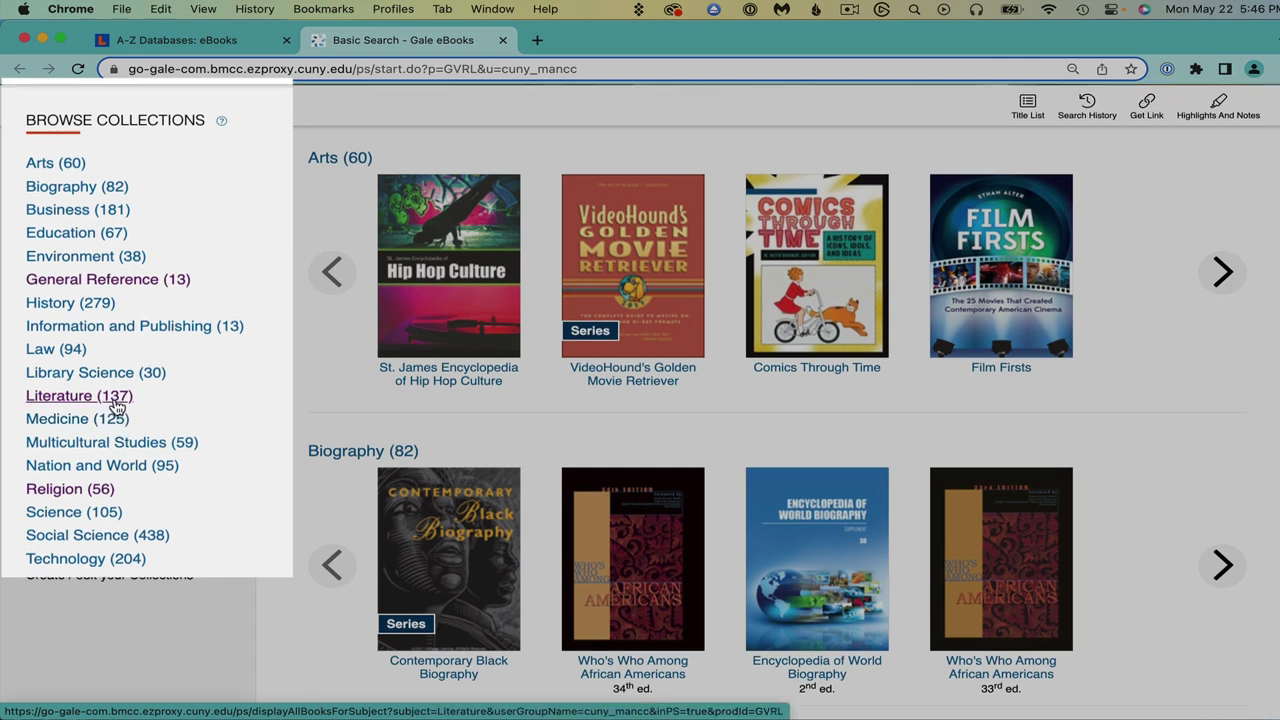
{"action": "left_click", "coordinate": [116, 404]}
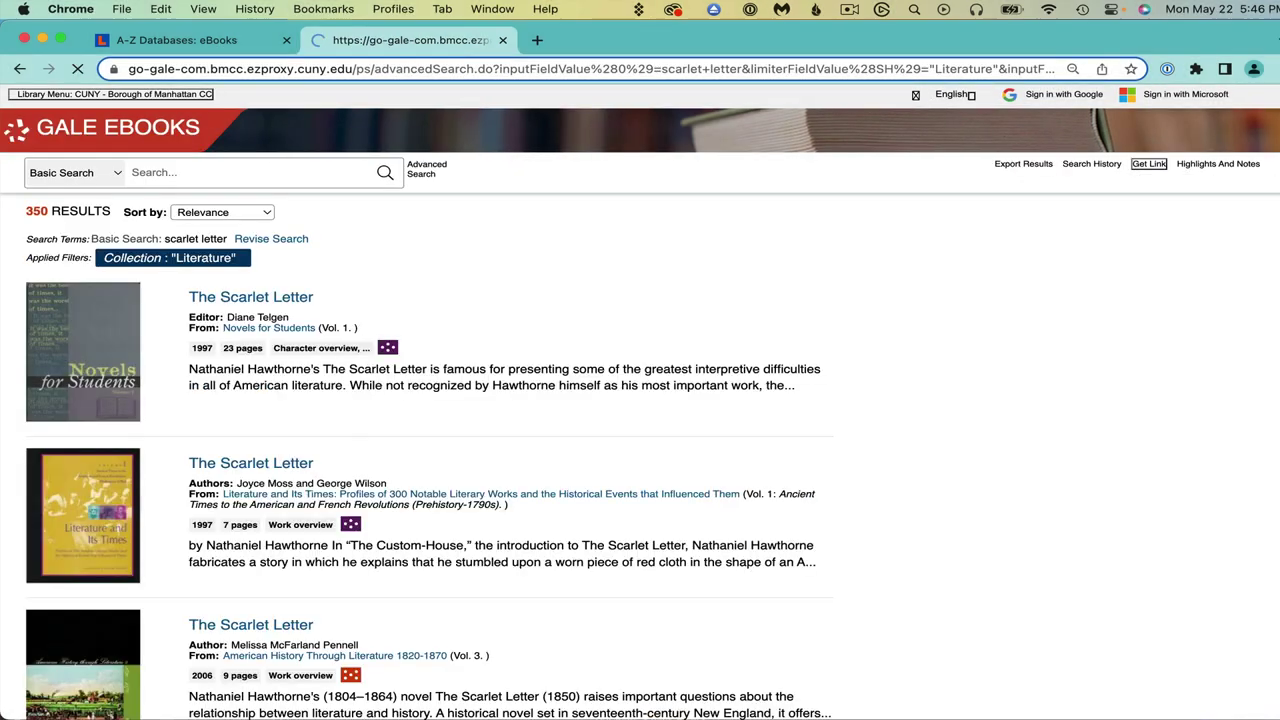
- Open the first The Scarlet Letter result from Novels for Students and jump to Historical Context
{"action": "left_click", "coordinate": [204, 300]}
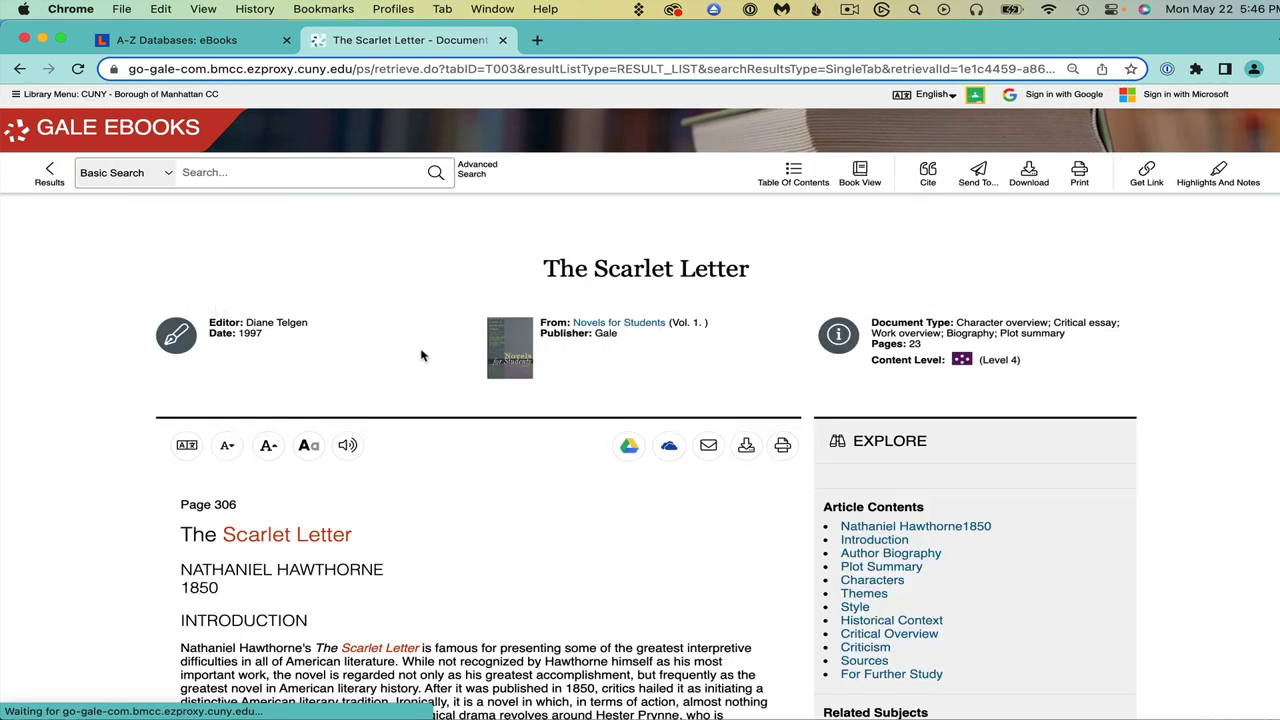
{"action": "scroll", "coordinate": [971, 466], "scroll_direction": "down", "scroll_amount": 2}
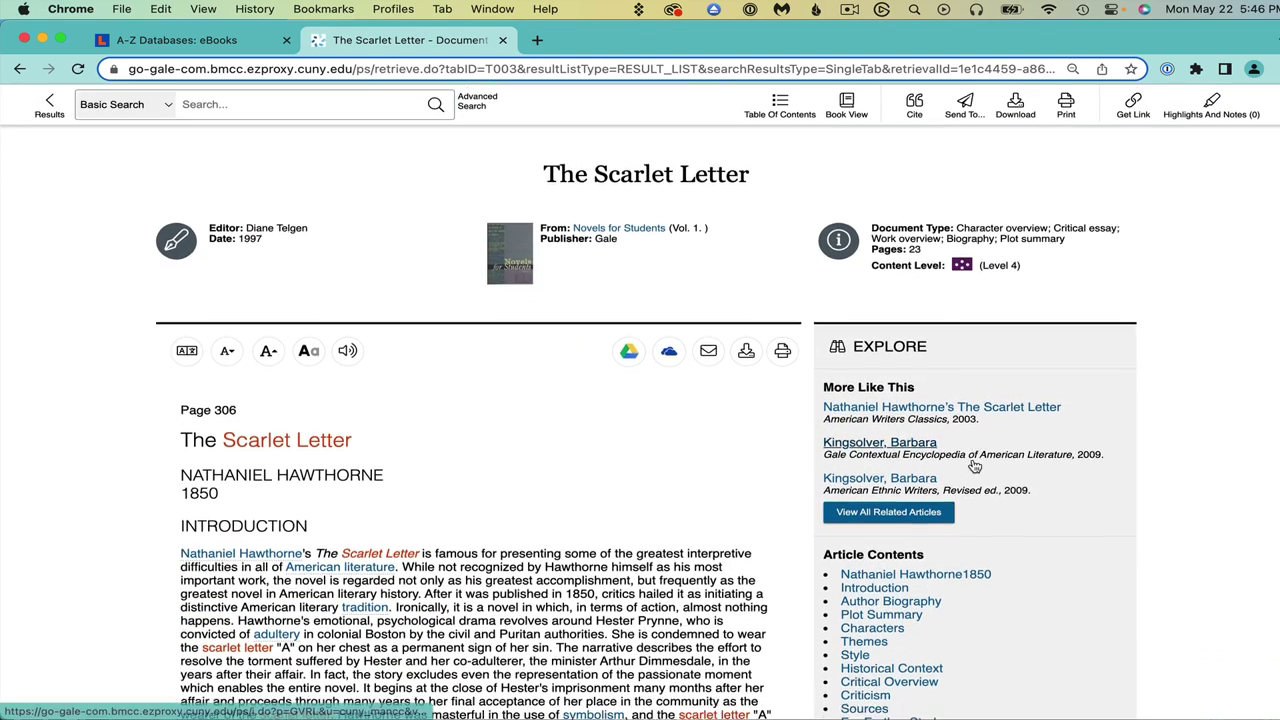
{"action": "scroll", "coordinate": [970, 462], "scroll_direction": "down", "scroll_amount": 3}
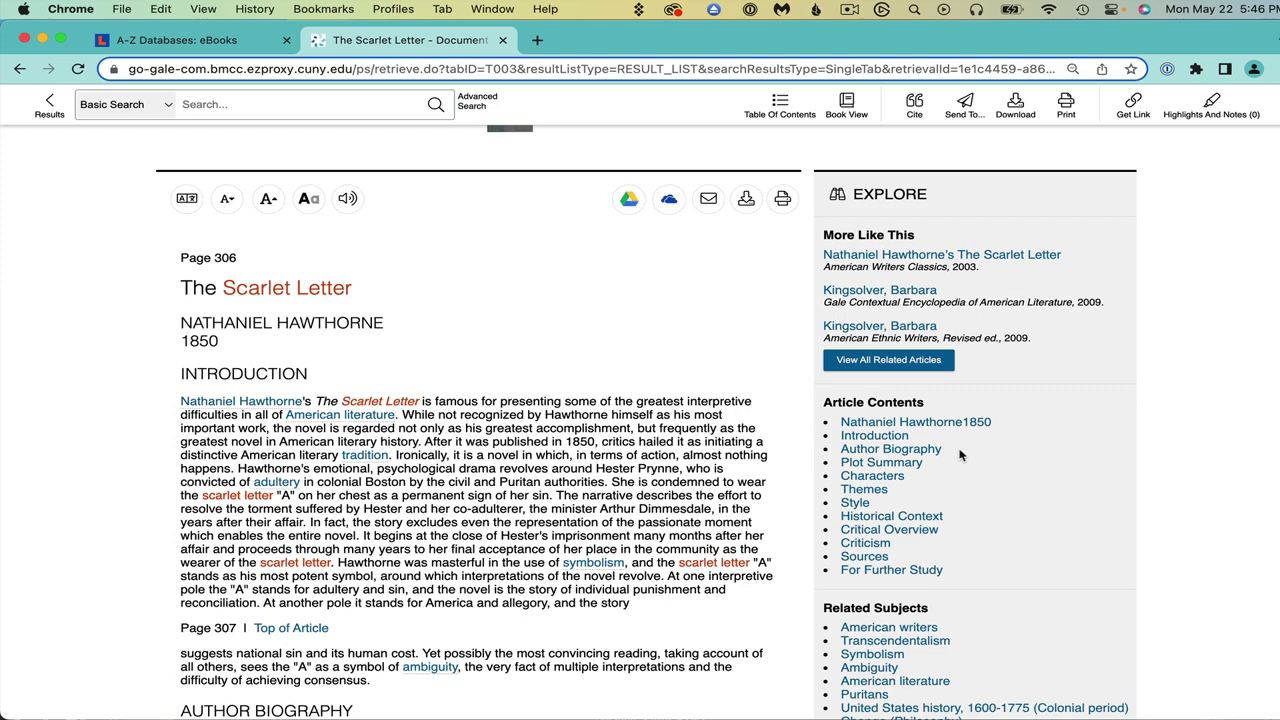
{"action": "scroll", "coordinate": [960, 455], "scroll_direction": "down", "scroll_amount": 1}
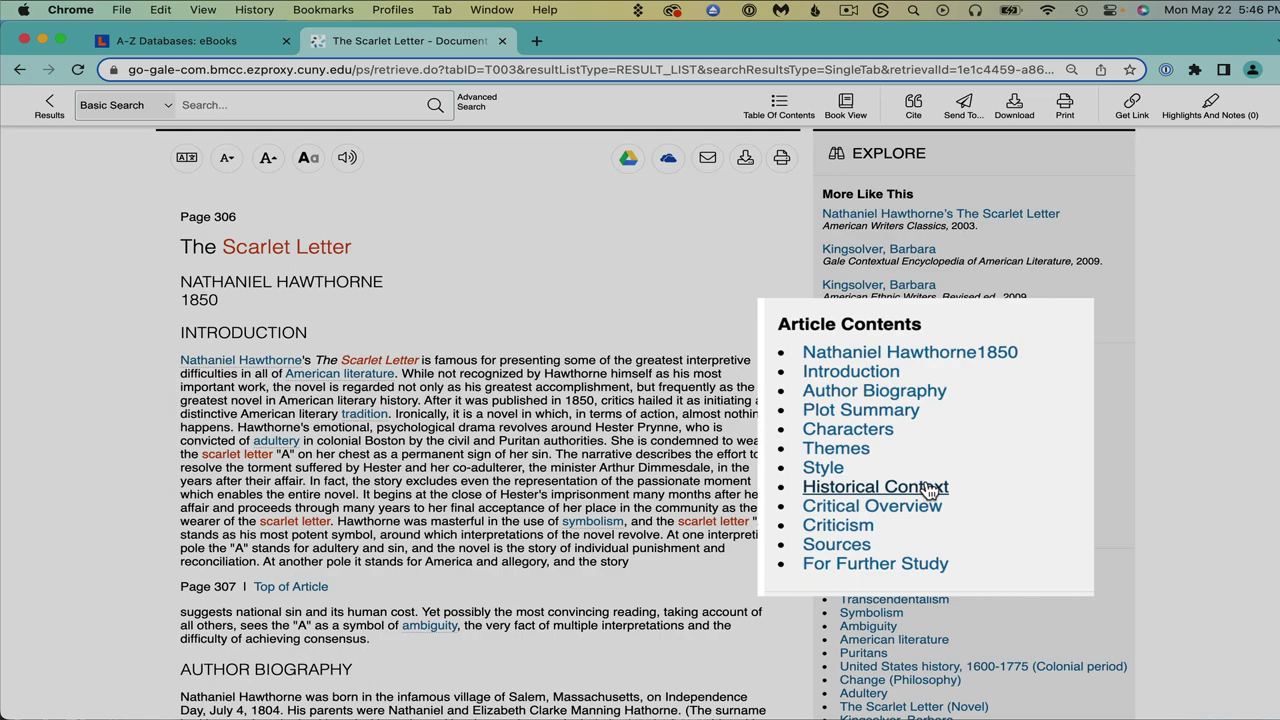
{"action": "left_click", "coordinate": [928, 488]}
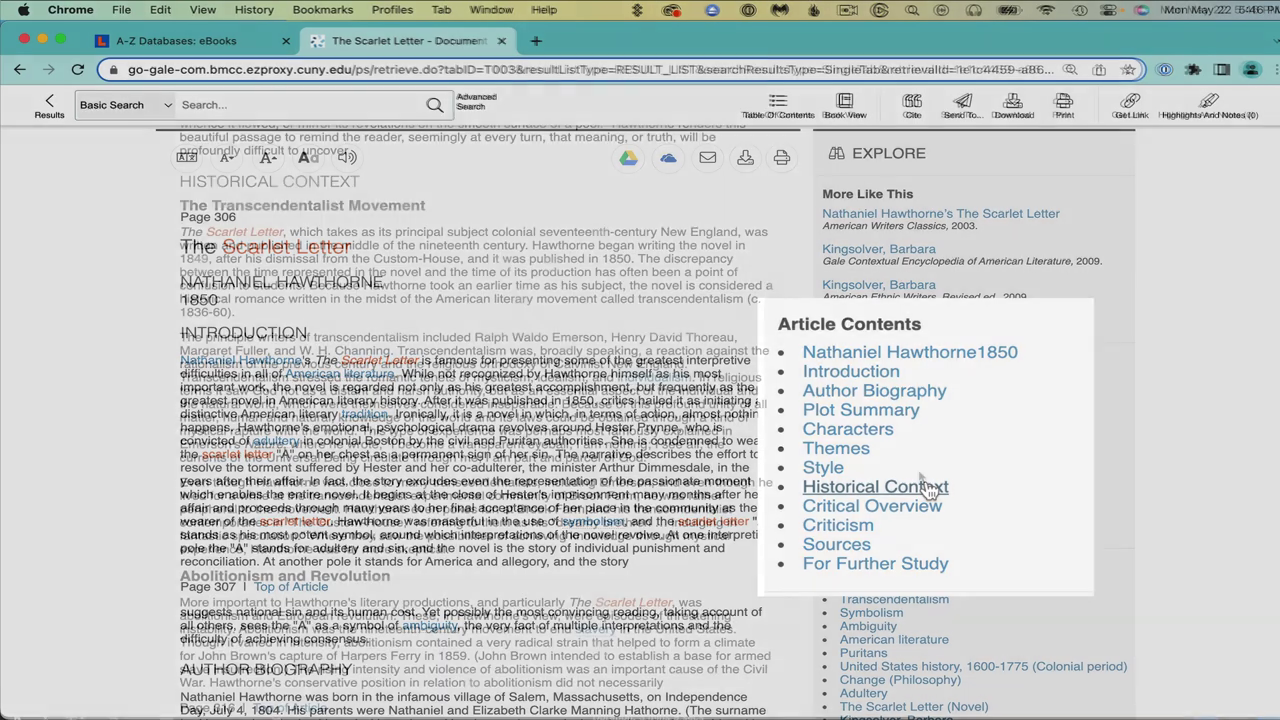
{"action": "scroll", "coordinate": [920, 477], "scroll_direction": "down", "scroll_amount": 2}
{"action": "scroll", "coordinate": [920, 477], "scroll_direction": "down", "scroll_amount": 5}
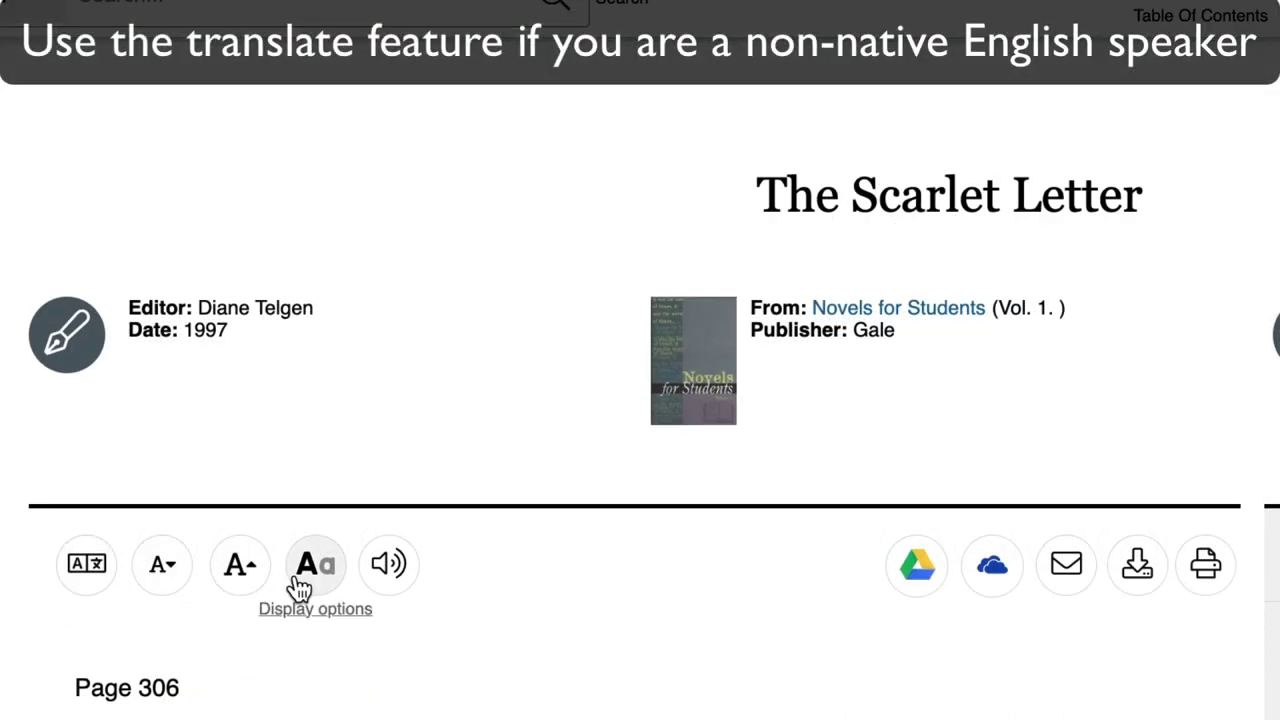
- Start and pause the article's read-aloud, then view its MLA 9th Edition citation
{"action": "left_click", "coordinate": [372, 578]}
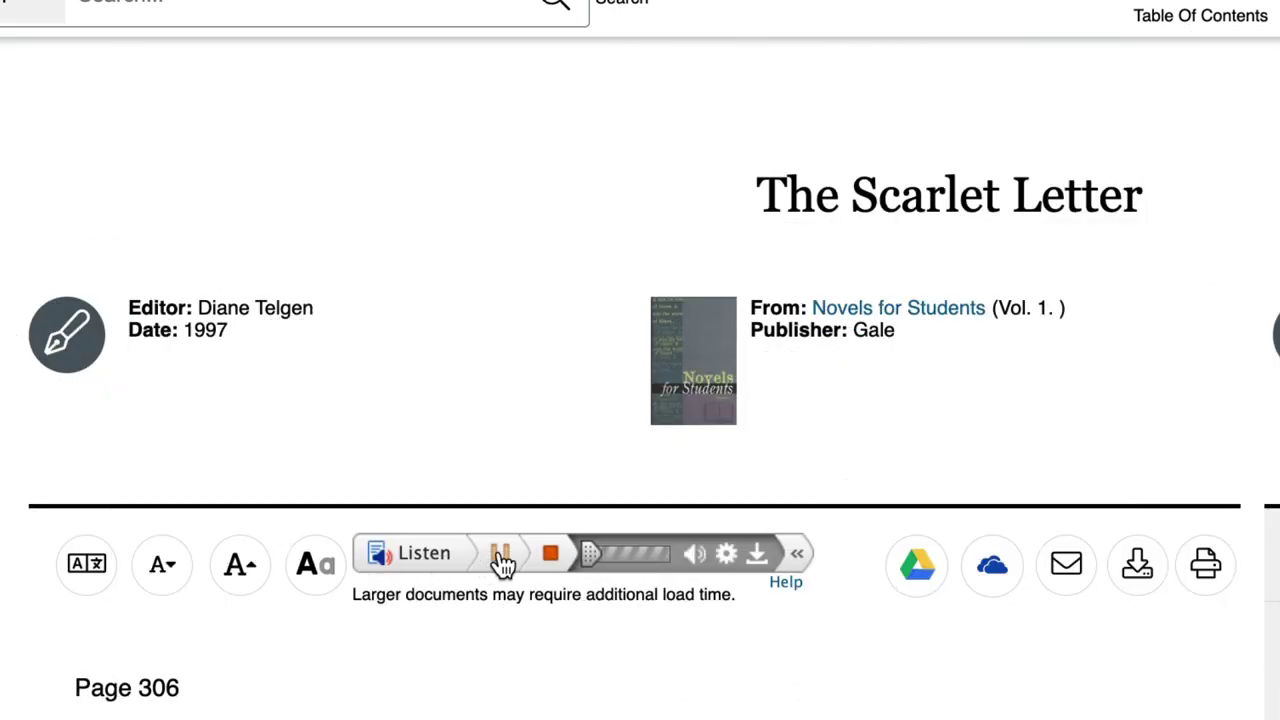
{"action": "left_click", "coordinate": [500, 562]}
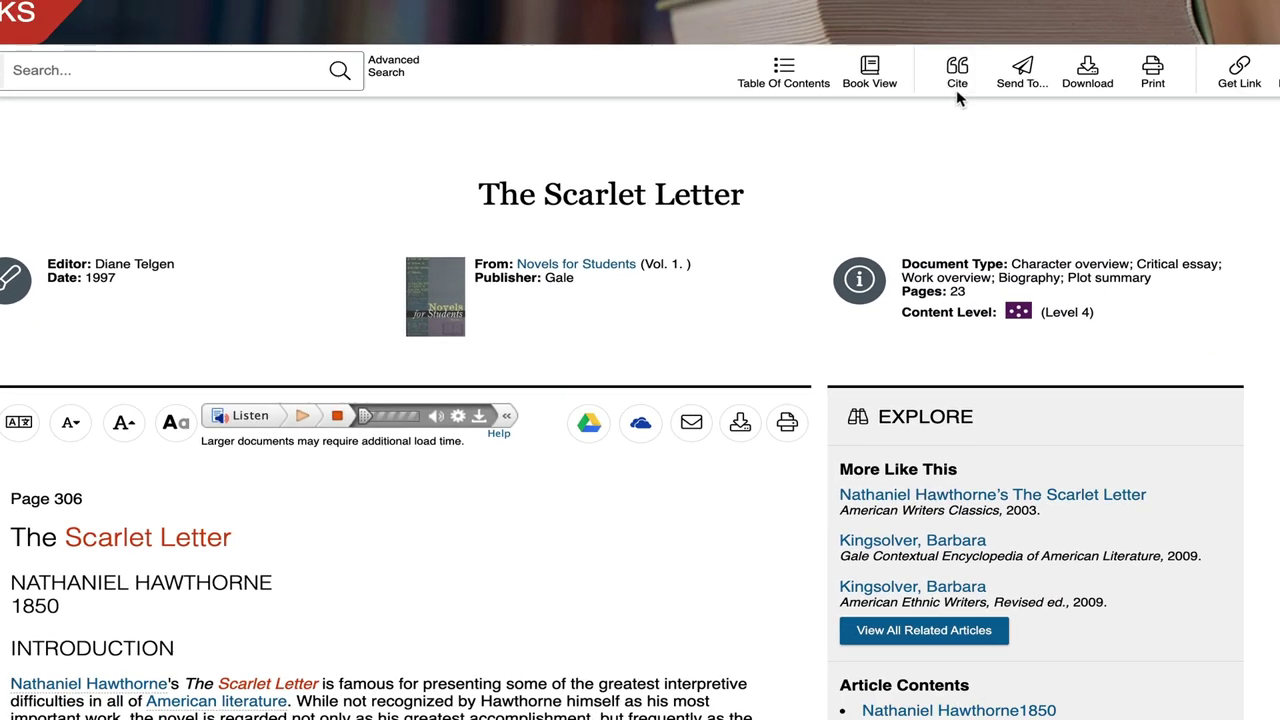
{"action": "left_click", "coordinate": [957, 90]}
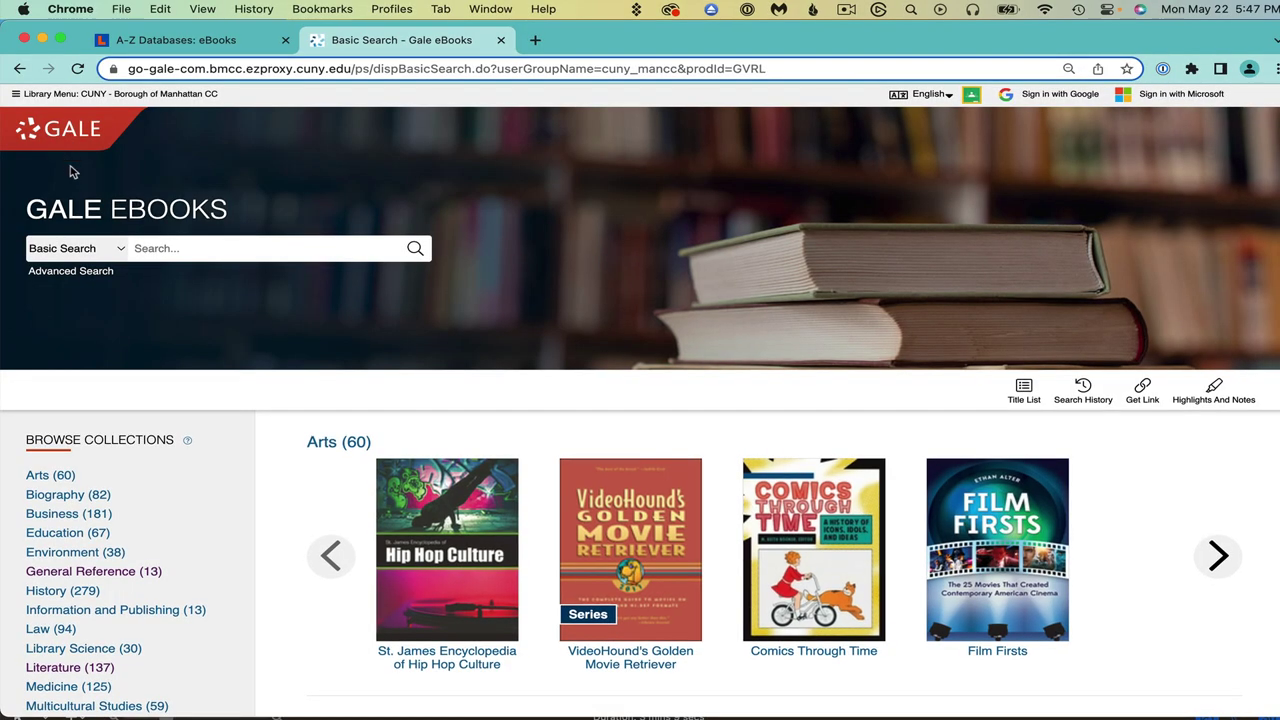
- Browse the Religion collection and open the Religion and the Law in America encyclopedia
{"action": "scroll", "coordinate": [150, 500], "scroll_direction": "down", "scroll_amount": 5}
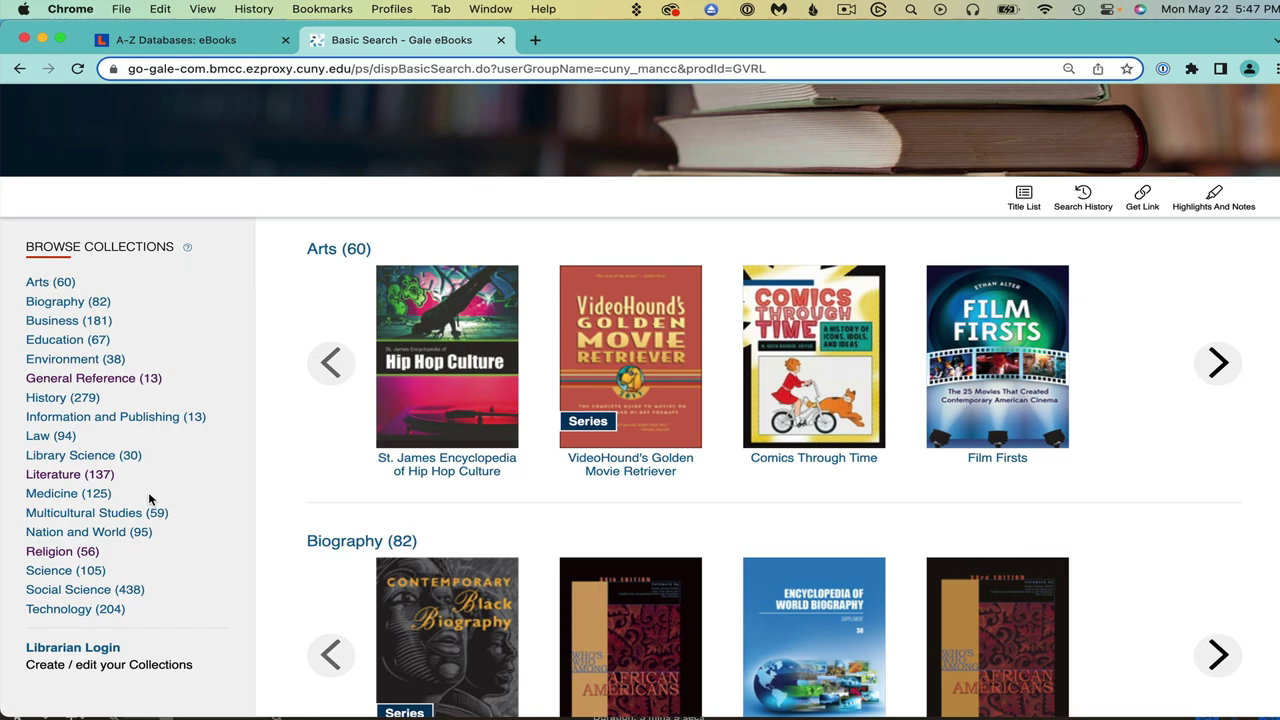
{"action": "left_click", "coordinate": [57, 553]}
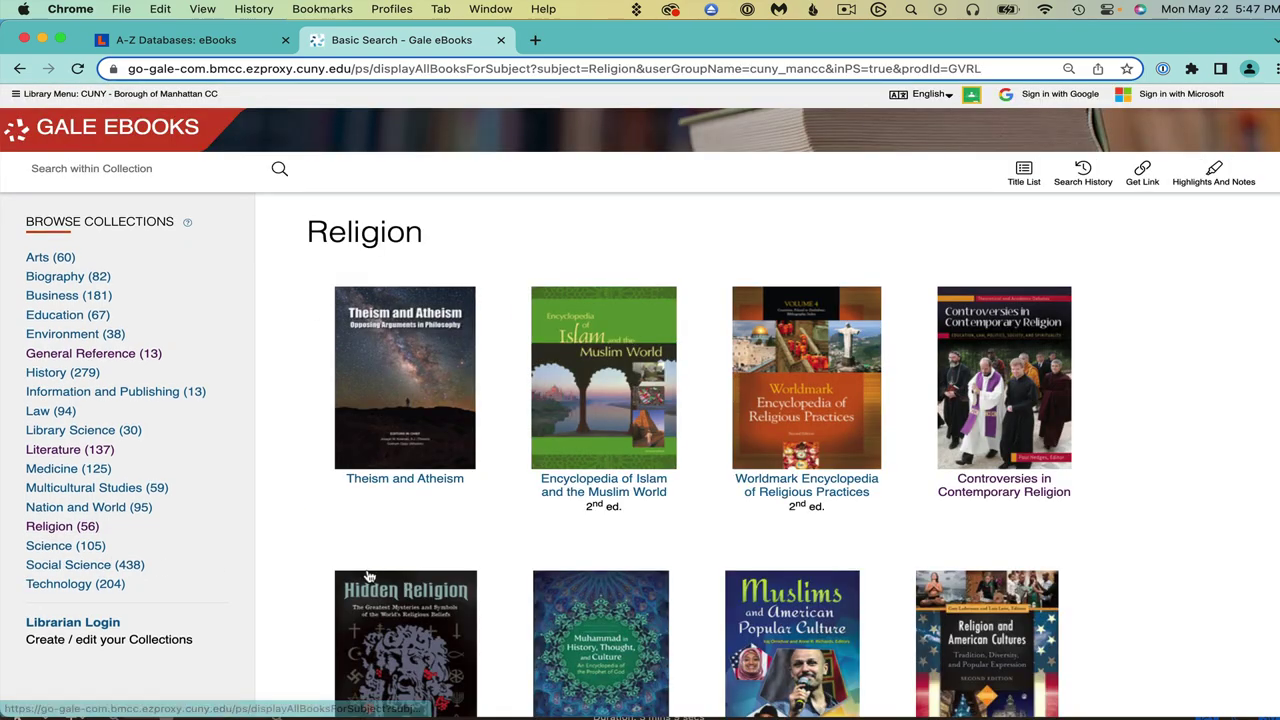
{"action": "scroll", "coordinate": [390, 577], "scroll_direction": "down", "scroll_amount": 1}
{"action": "scroll", "coordinate": [390, 577], "scroll_direction": "down", "scroll_amount": 10}
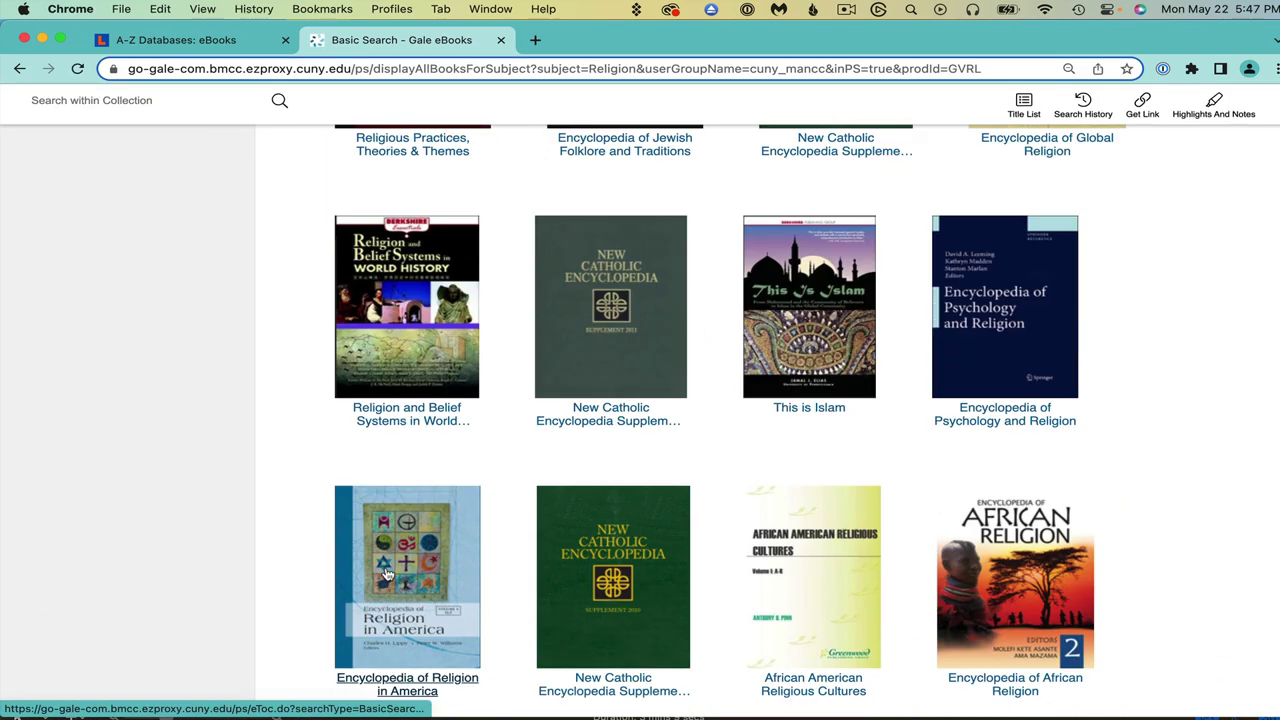
{"action": "scroll", "coordinate": [367, 625], "scroll_direction": "down", "scroll_amount": 10}
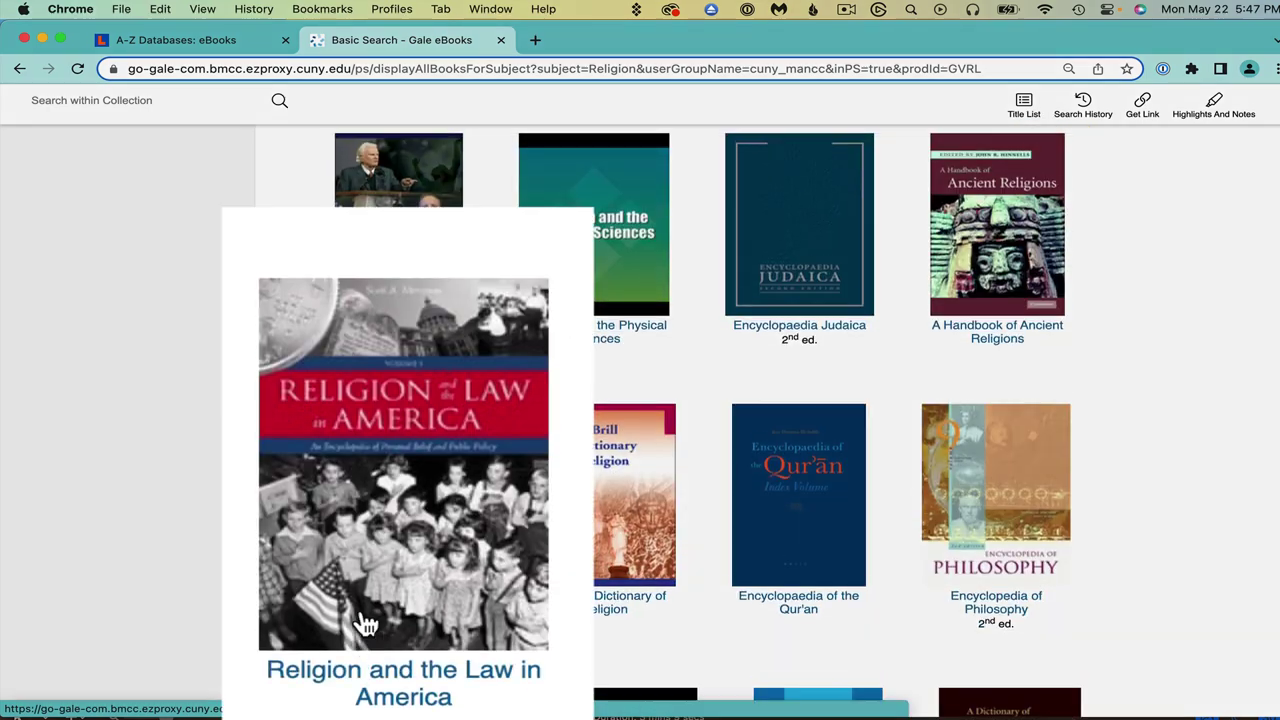
{"action": "left_click", "coordinate": [367, 625]}
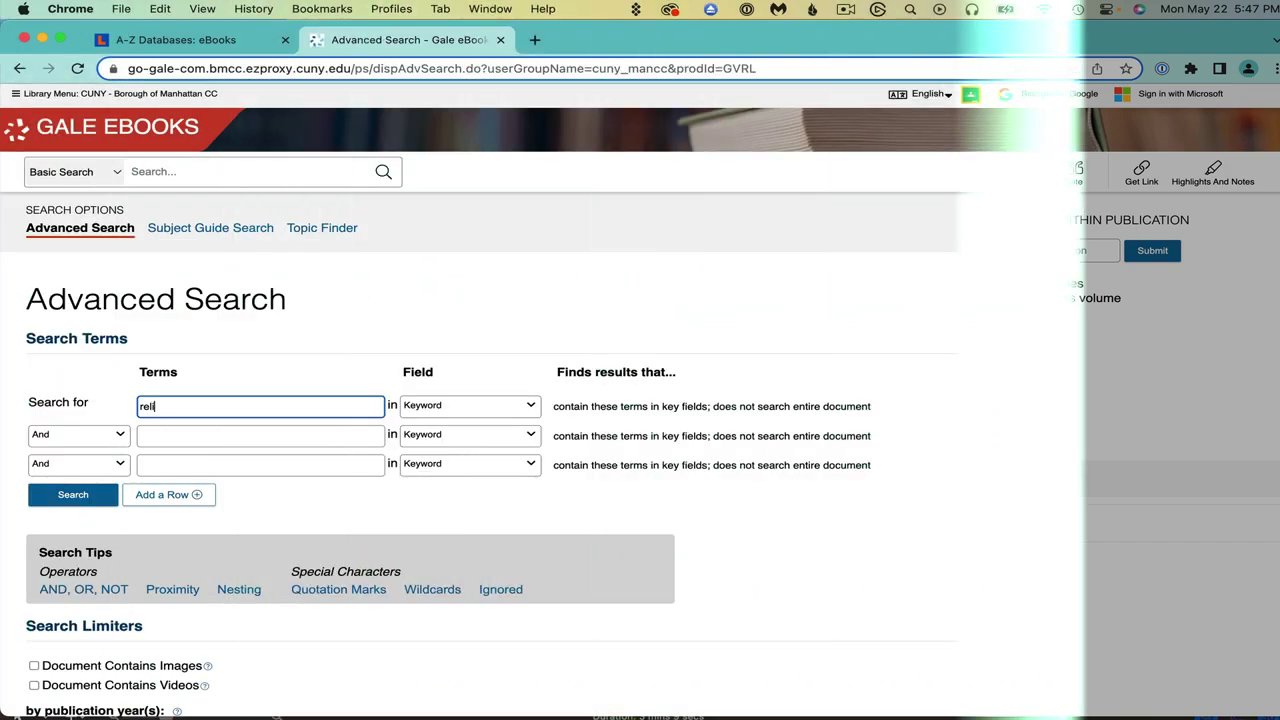
- Run an advanced search for Subject 'religion' AND keyword 'law'
{"action": "type", "text": "gion"}
{"action": "left_click", "coordinate": [450, 406]}
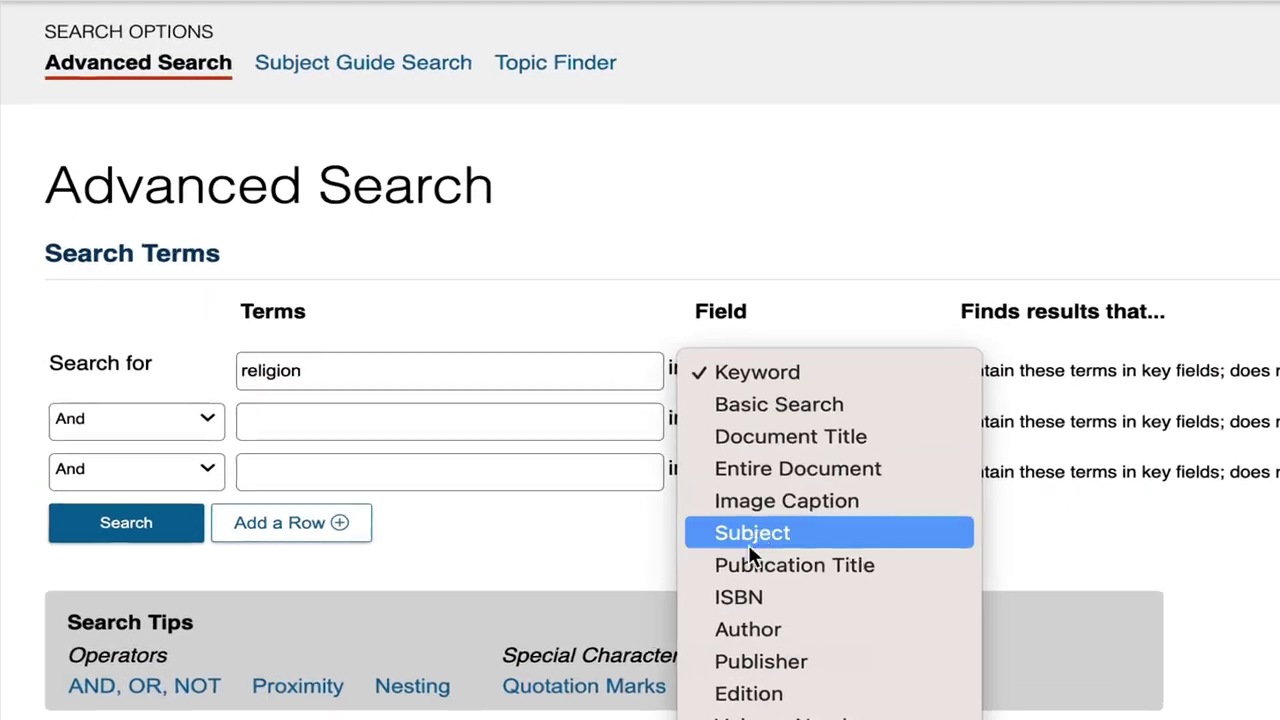
{"action": "left_click", "coordinate": [771, 547]}
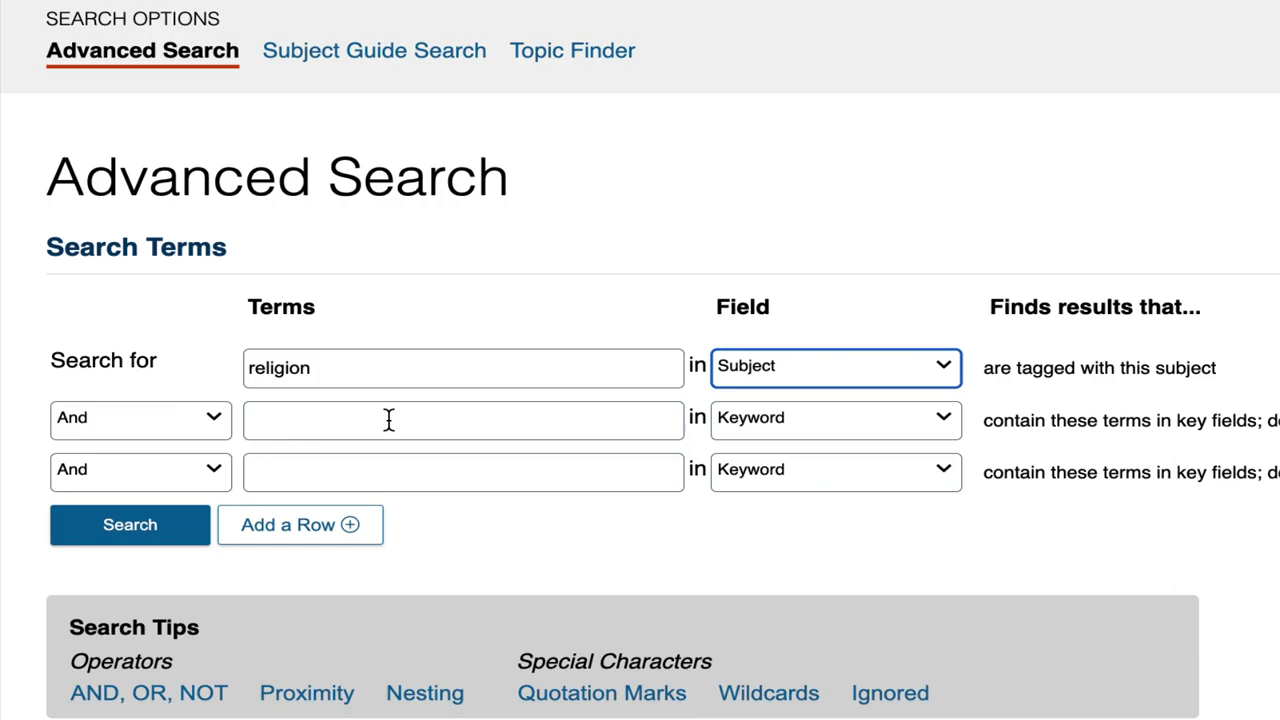
{"action": "left_click", "coordinate": [385, 420]}
{"action": "type", "text": "law"}
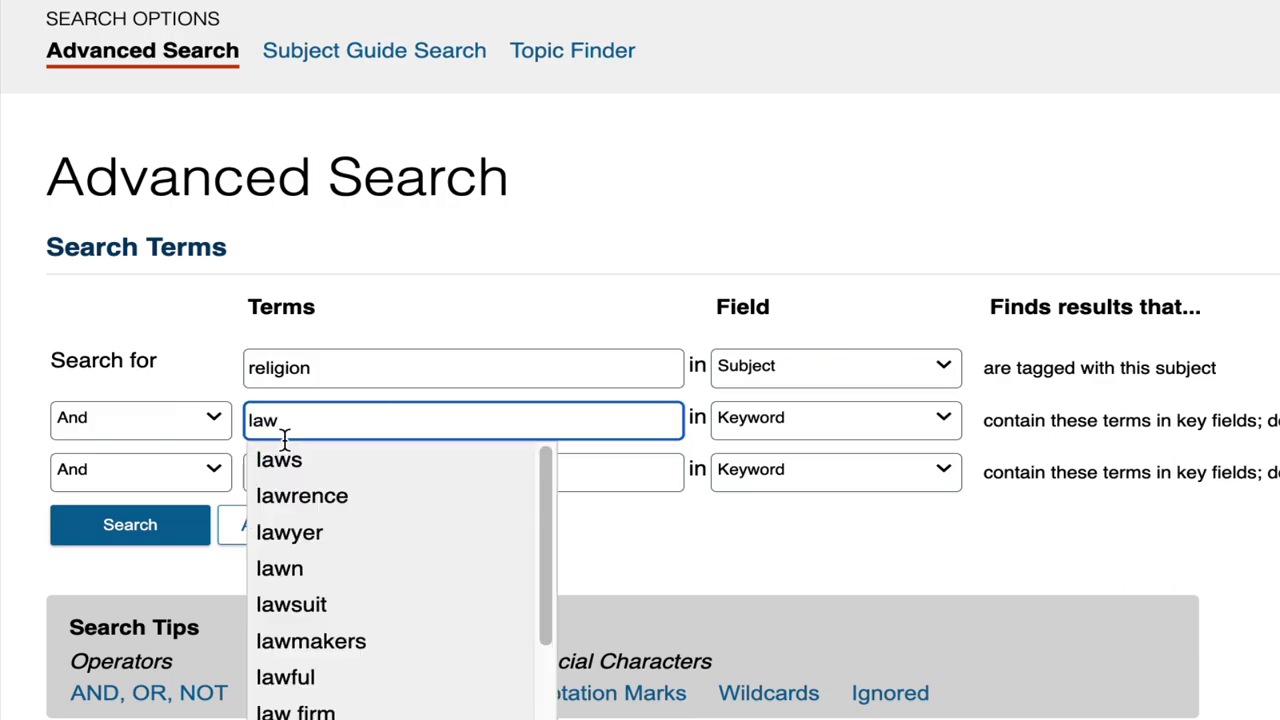
{"action": "left_click", "coordinate": [110, 524]}
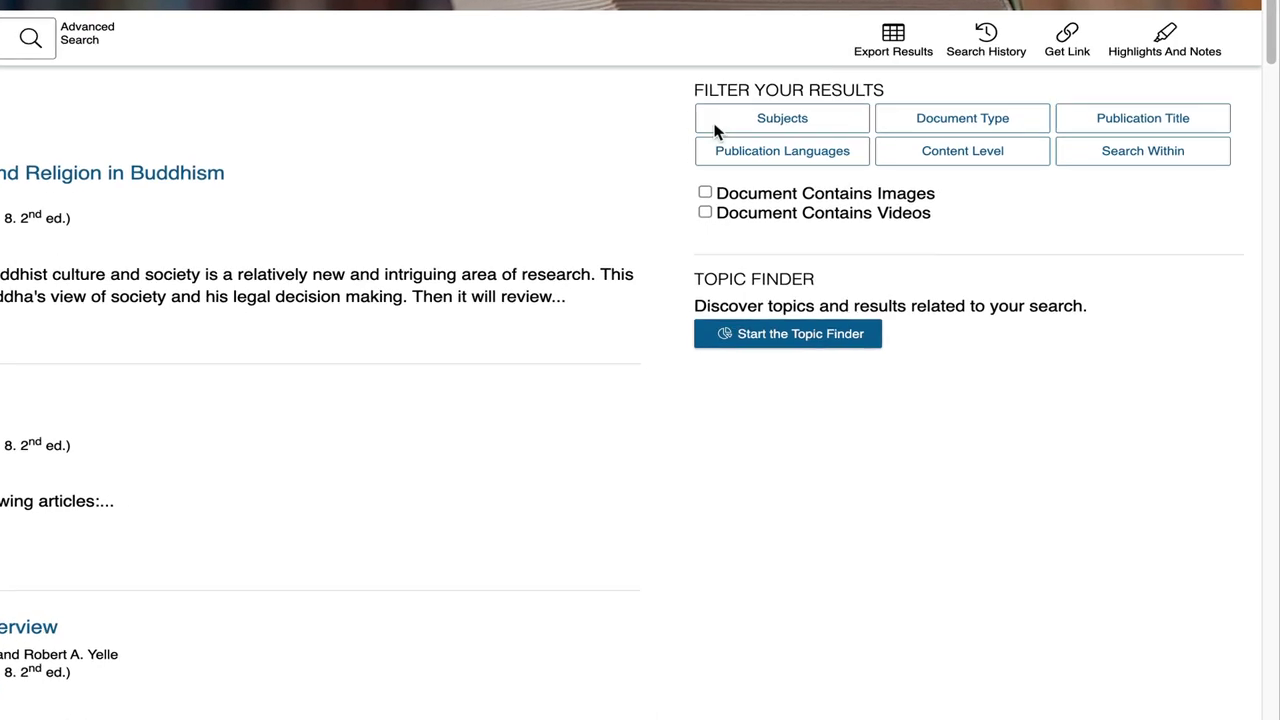
- Preview the Subject, Document Type, Publication Title, Language and Content Level filters, then open Search Within
{"action": "left_click", "coordinate": [763, 119]}
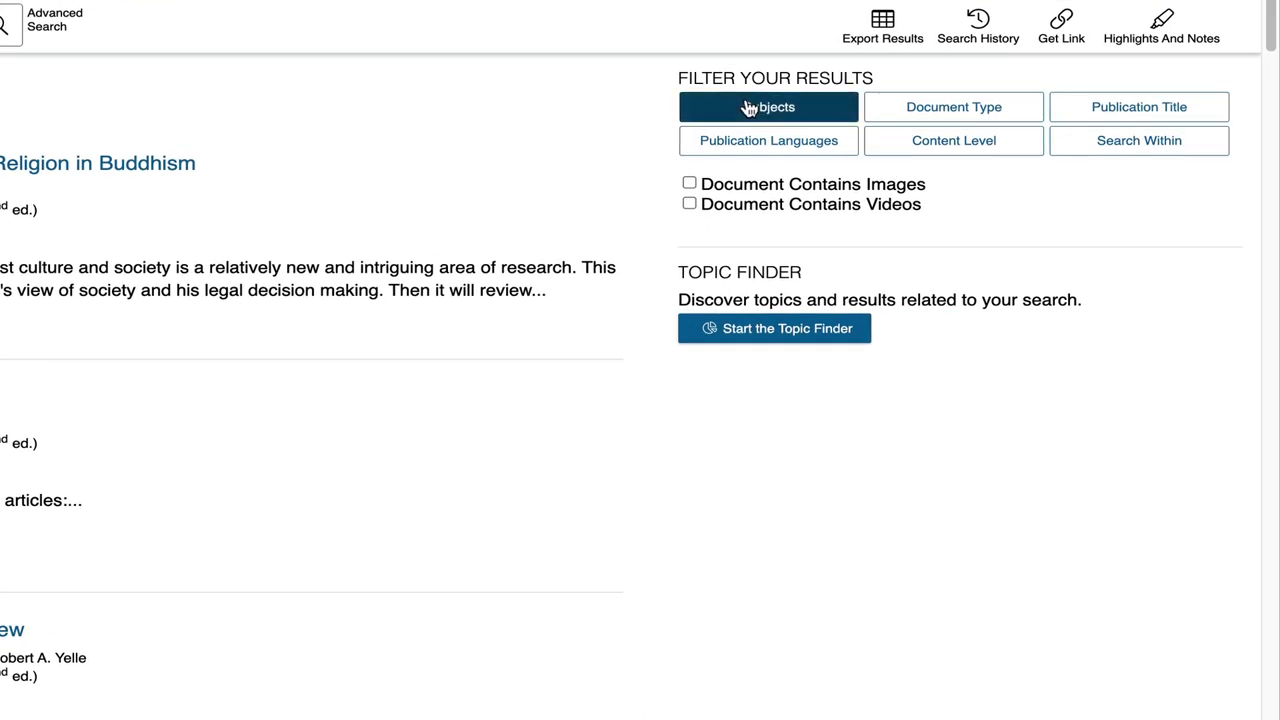
{"action": "left_click", "coordinate": [930, 112]}
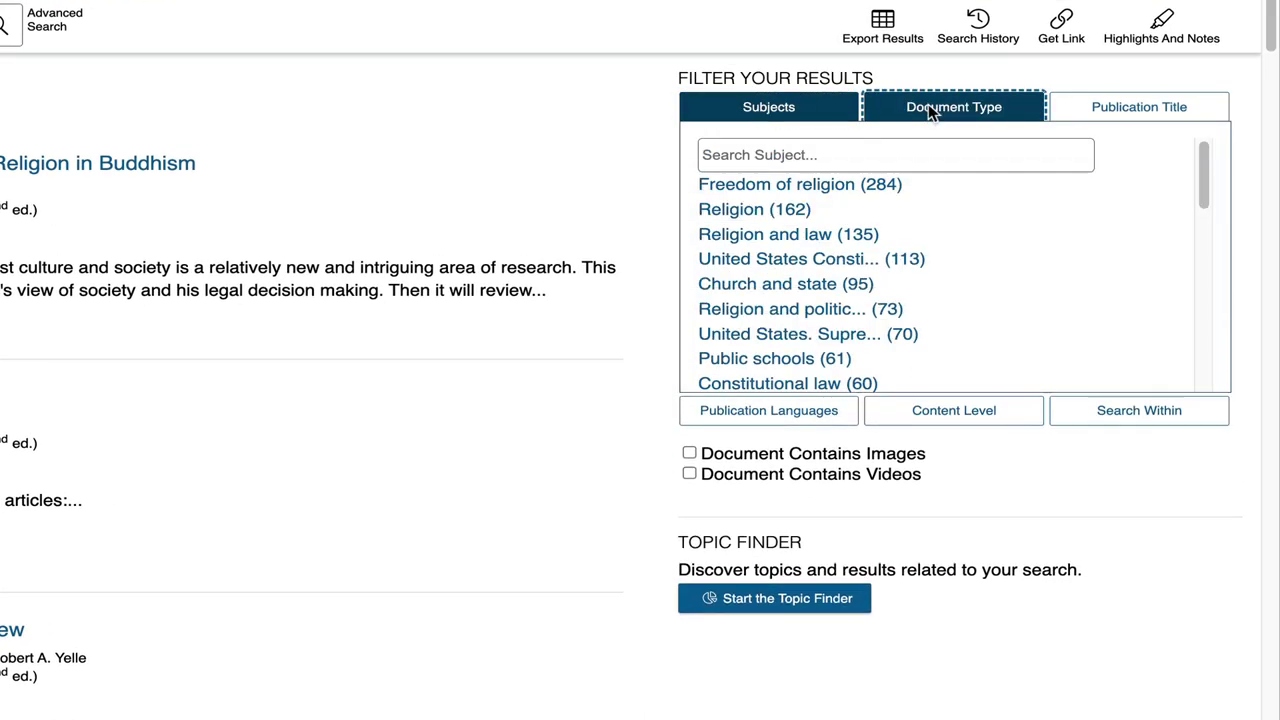
{"action": "left_click", "coordinate": [1103, 110]}
{"action": "left_click", "coordinate": [734, 526]}
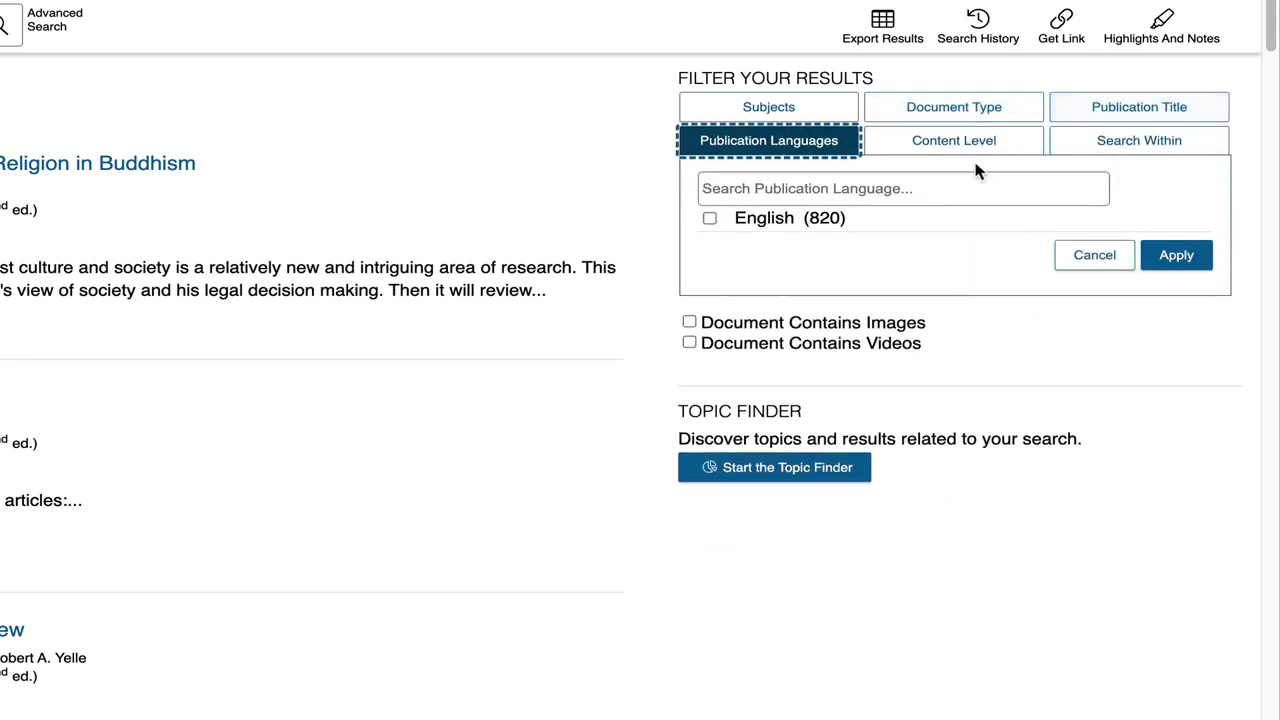
{"action": "left_click", "coordinate": [975, 152]}
{"action": "left_click", "coordinate": [1094, 150]}
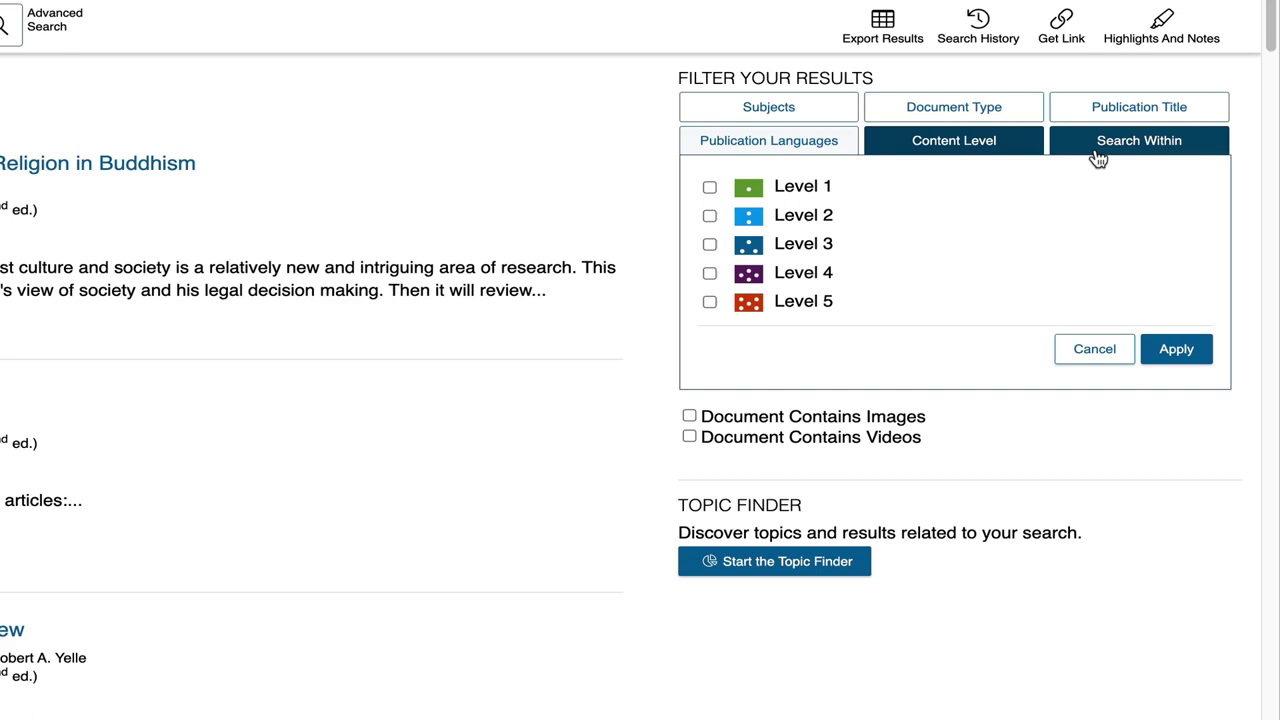
{"action": "left_click", "coordinate": [863, 191]}
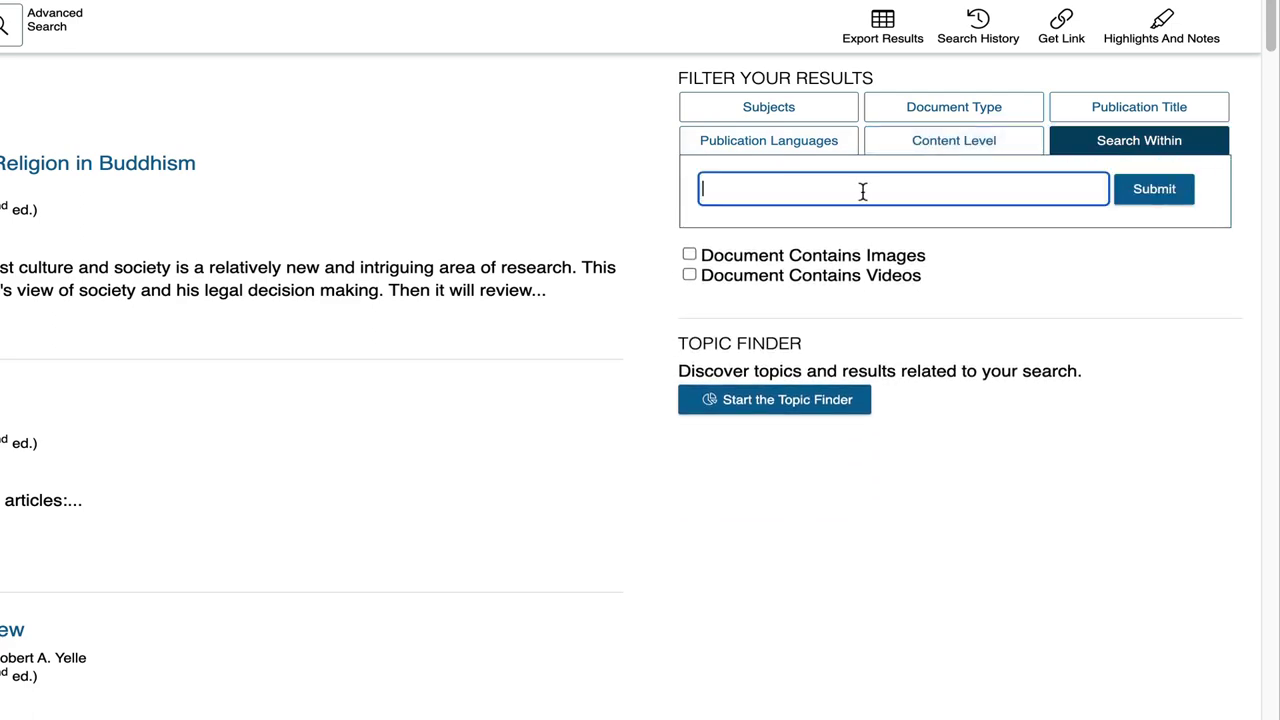
- Search within the religion and law results for 'immigration'
{"action": "type", "text": "immigratio"}
{"action": "type", "text": "n"}
{"action": "scroll", "coordinate": [360, 533], "scroll_direction": "down", "scroll_amount": 2}
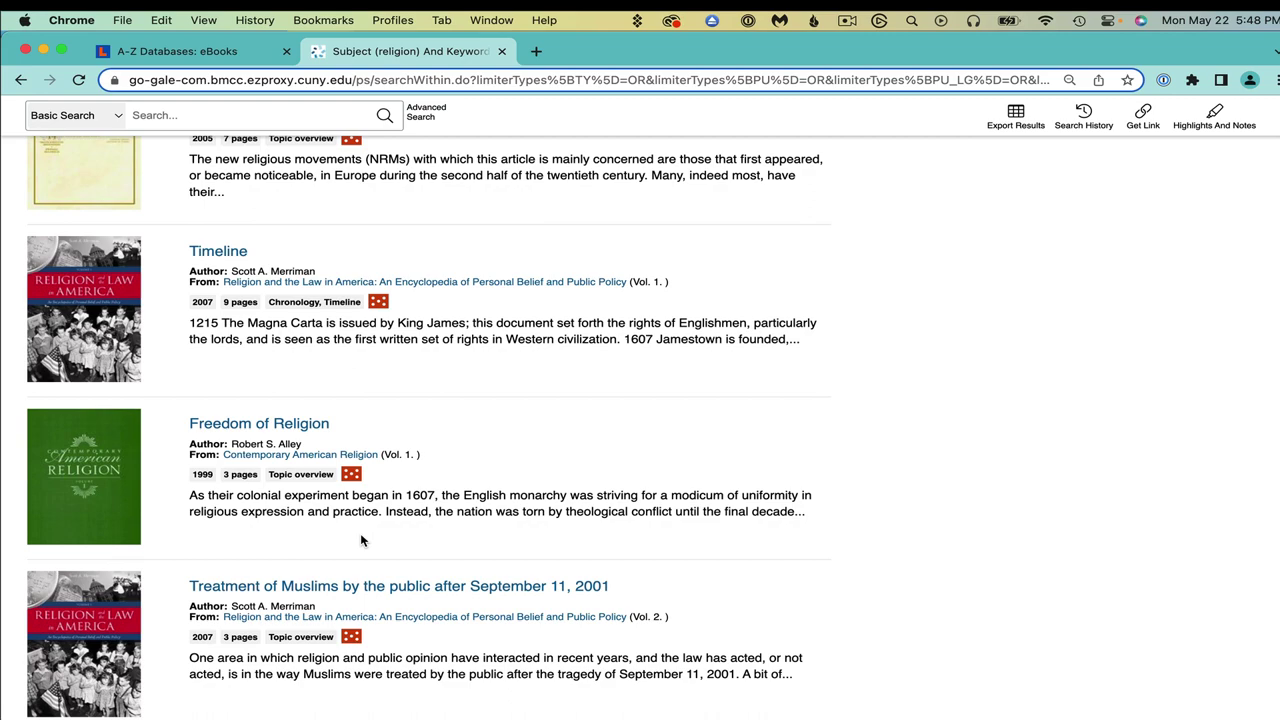
- Open the Treatment of Muslims after September 11, 2001 article and follow its related subject Islamophobia
{"action": "left_click", "coordinate": [360, 585]}
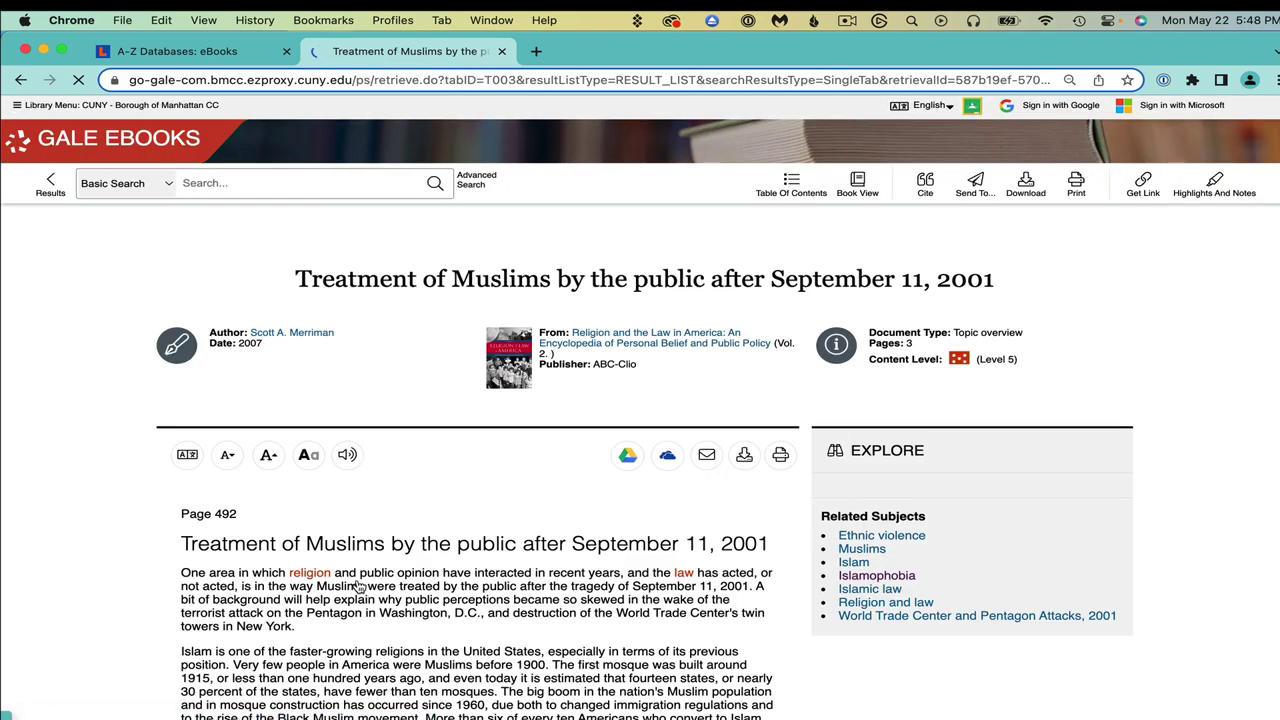
{"action": "scroll", "coordinate": [760, 515], "scroll_direction": "down", "scroll_amount": 5}
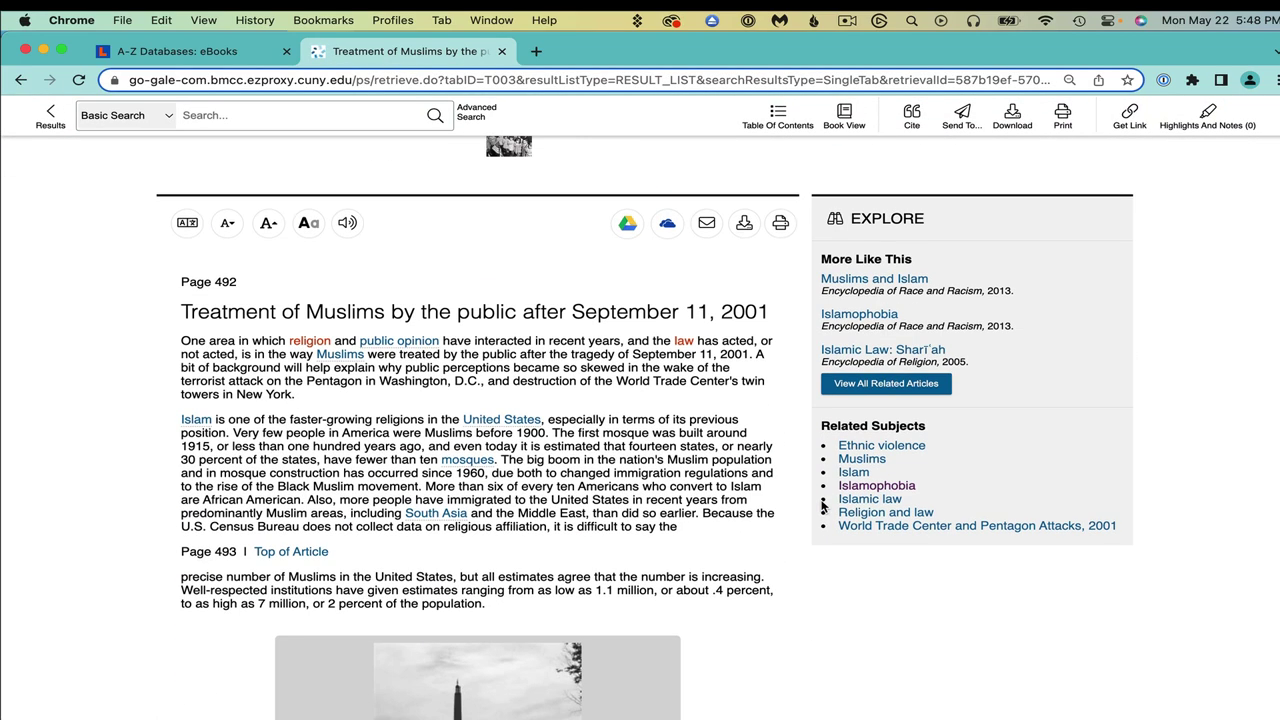
{"action": "left_click", "coordinate": [857, 466]}
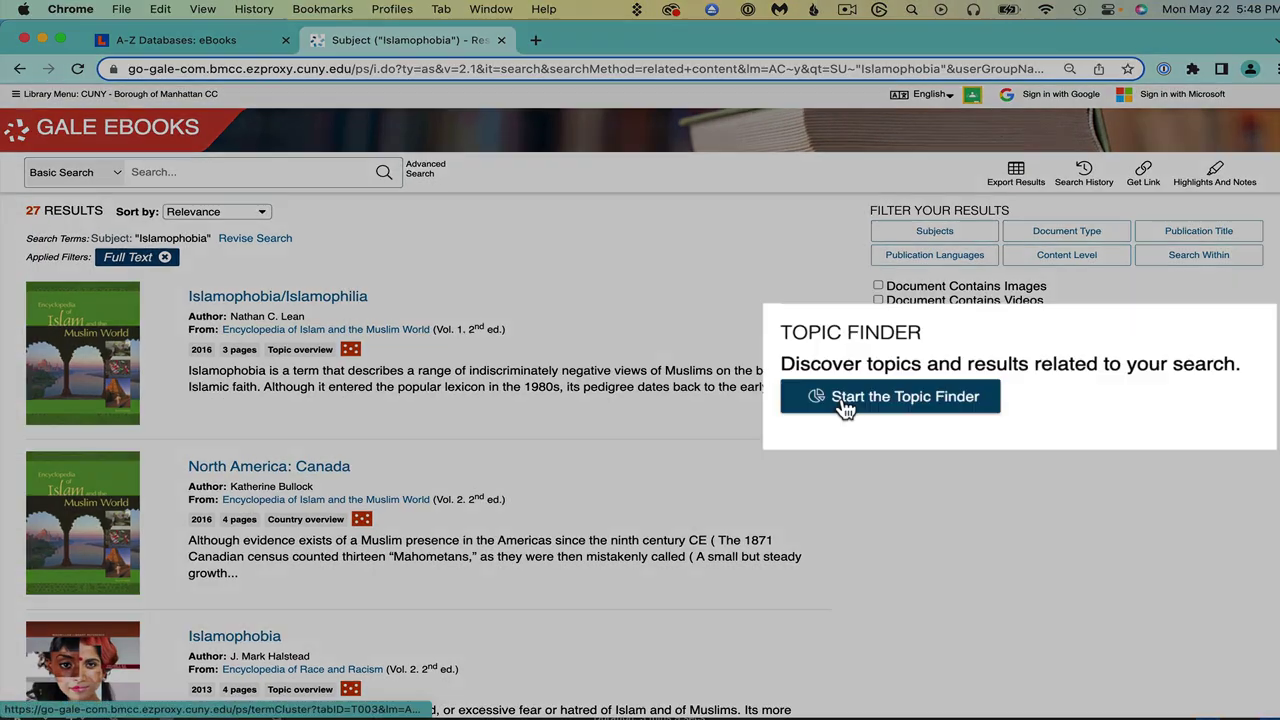
- Launch the Topic Finder for the Islamophobia results and scroll through its Tiles view
{"action": "left_click", "coordinate": [910, 395]}
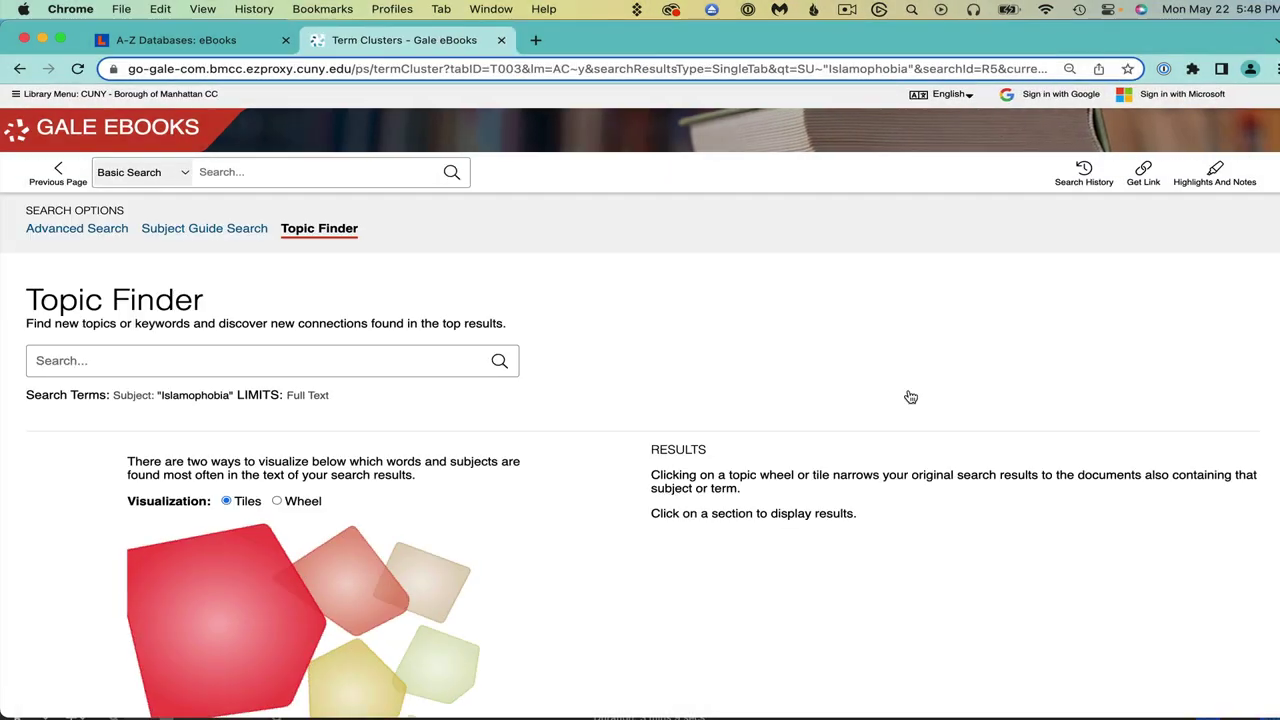
{"action": "scroll", "coordinate": [594, 543], "scroll_direction": "down", "scroll_amount": 5}
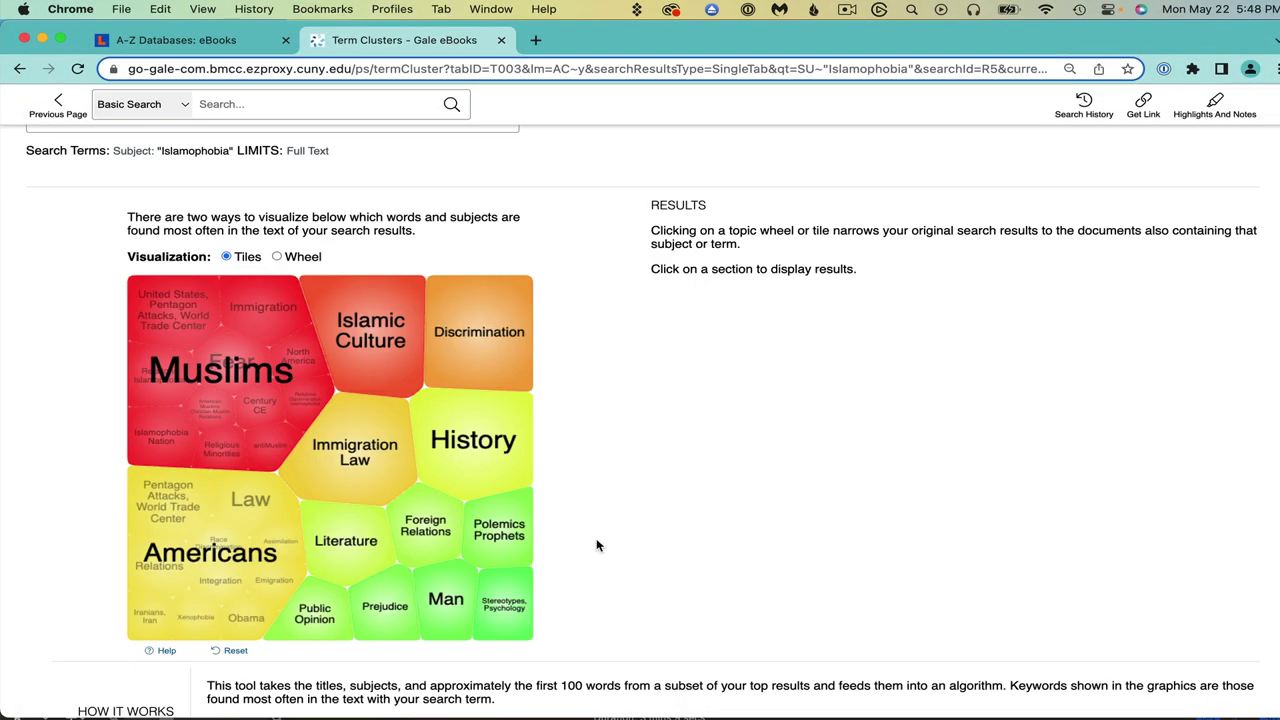
{"action": "scroll", "coordinate": [597, 545], "scroll_direction": "down", "scroll_amount": 2}
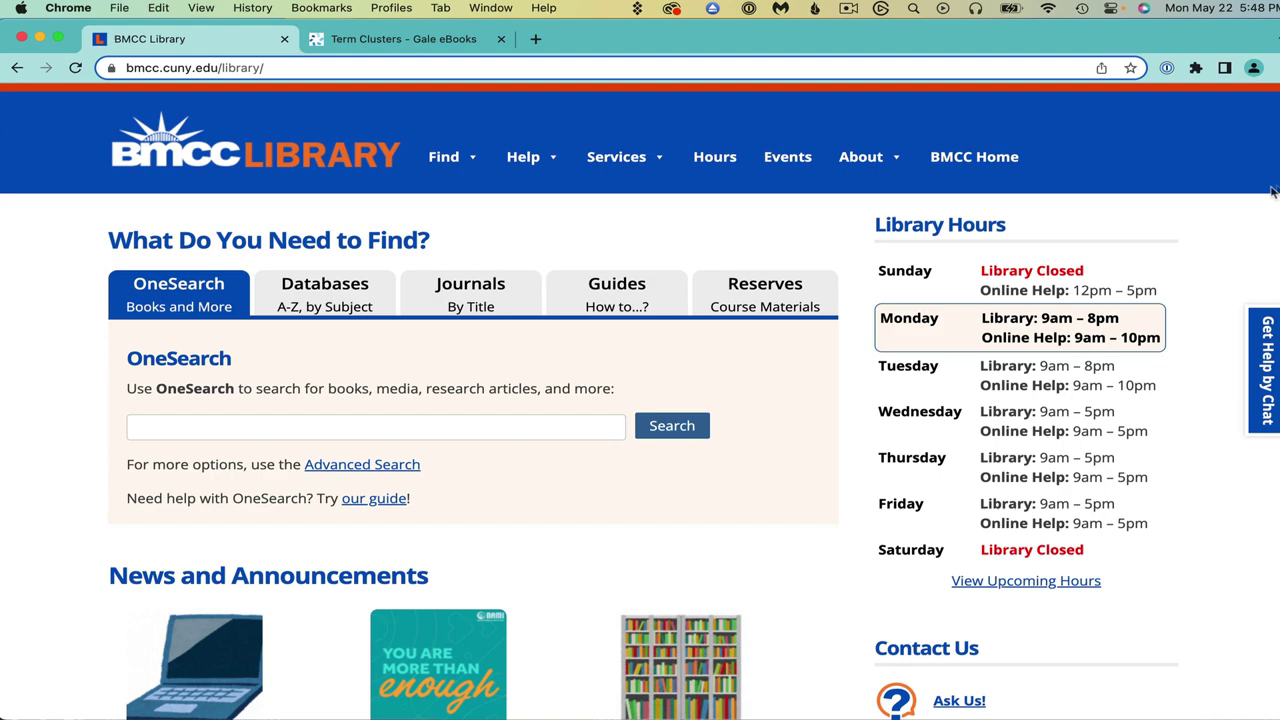
- Scroll the BMCC Library home page down to News and Announcements and Contact Us
{"action": "scroll", "coordinate": [1272, 192], "scroll_direction": "down", "scroll_amount": 3}
{"action": "scroll", "coordinate": [1254, 462], "scroll_direction": "down", "scroll_amount": 5}
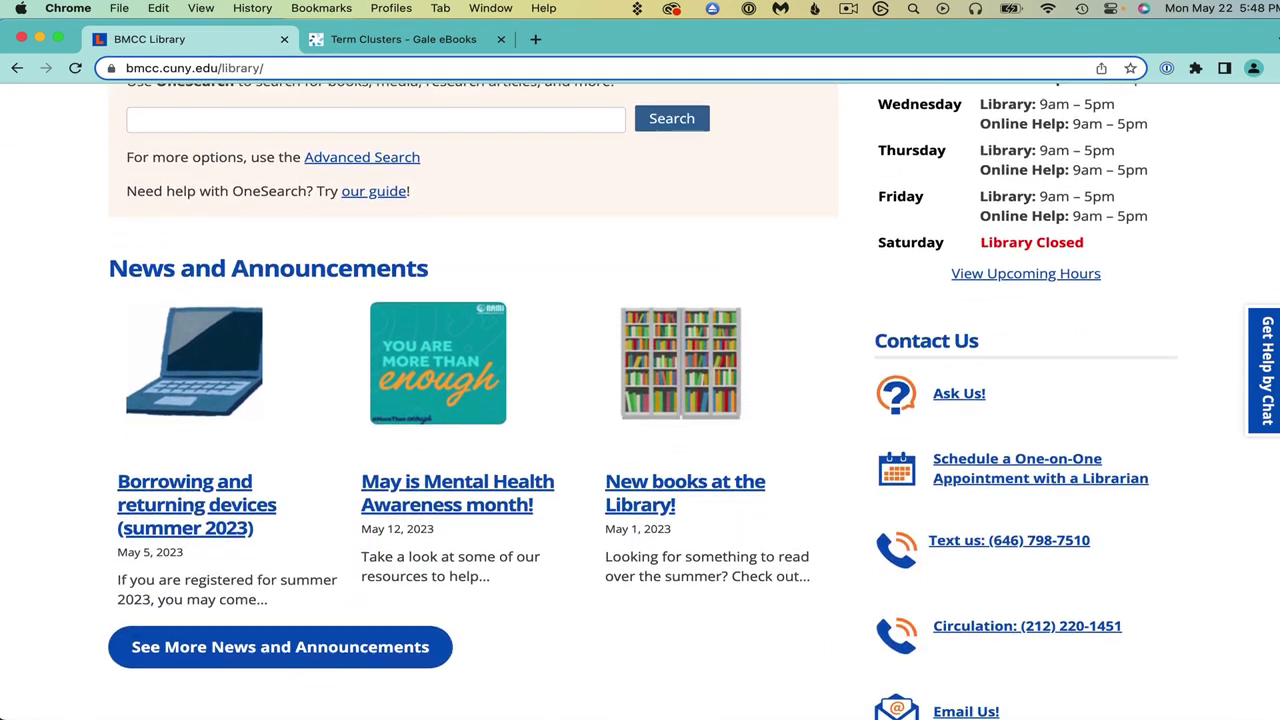